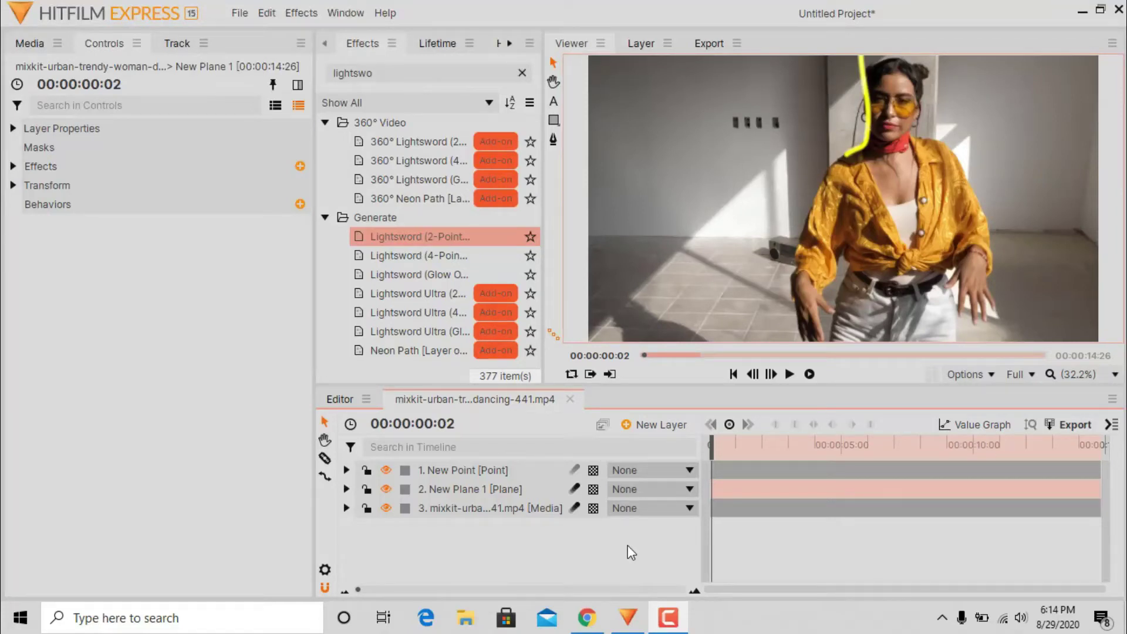
# Preview the example composite's light trail, then return near the clip start.
pyautogui.click(793, 376)
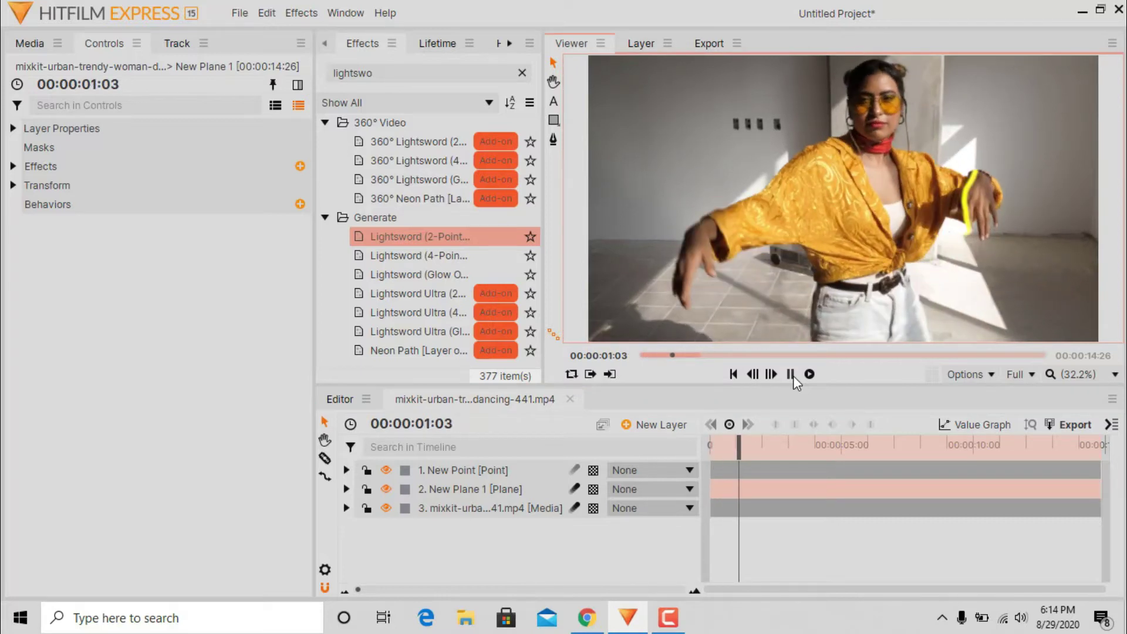
pyautogui.click(794, 376)
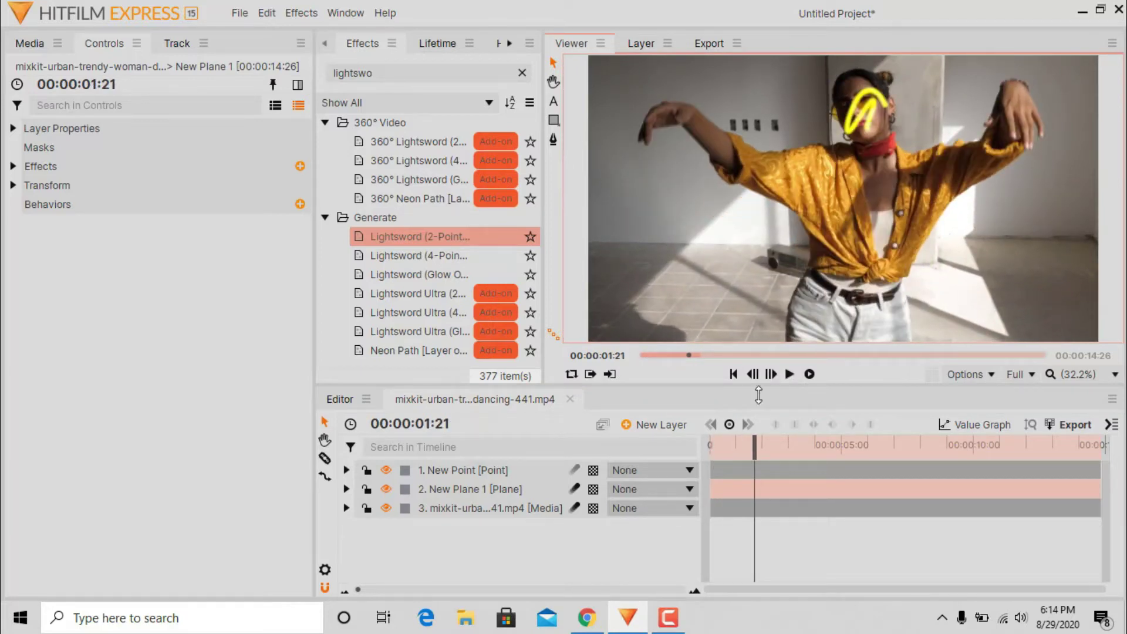
pyautogui.moveTo(754, 440)
pyautogui.mouseDown()
pyautogui.moveTo(708, 439)
pyautogui.moveTo(728, 435)
pyautogui.mouseUp()
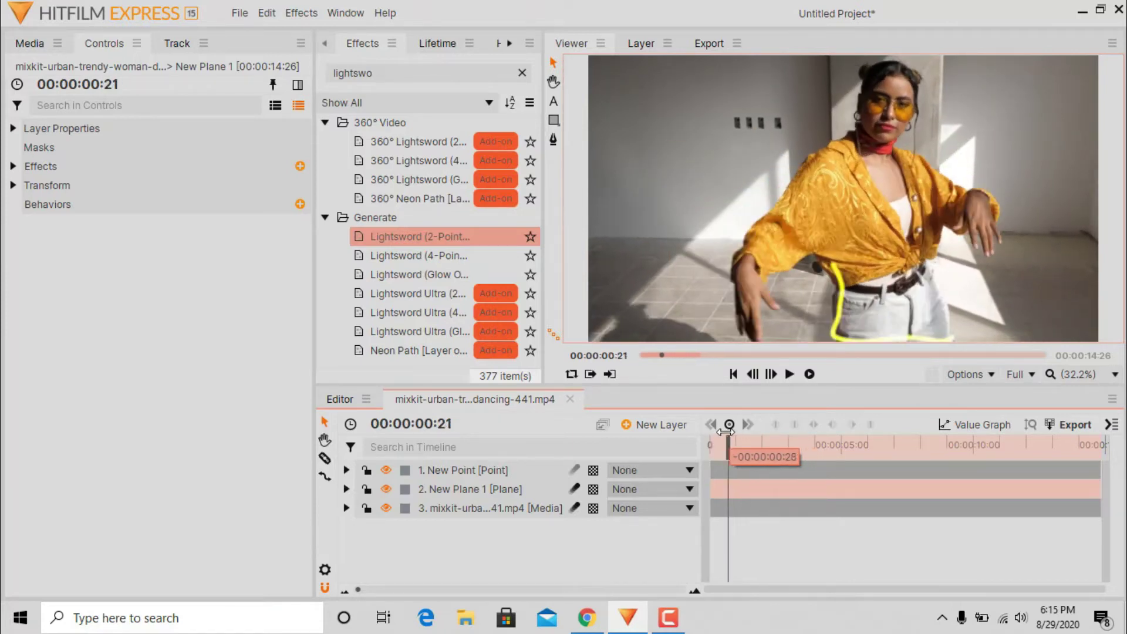
# Close the example shot and make a composite shot from the dancing video in Media.
pyautogui.click(569, 399)
pyautogui.click(24, 46)
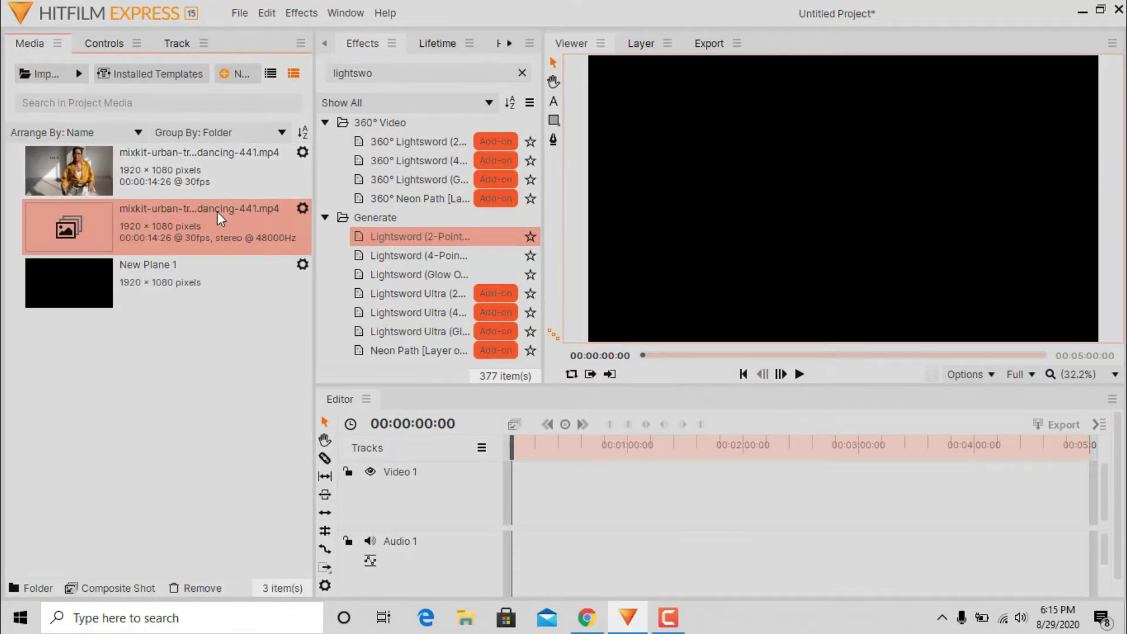
pyautogui.rightClick(213, 160)
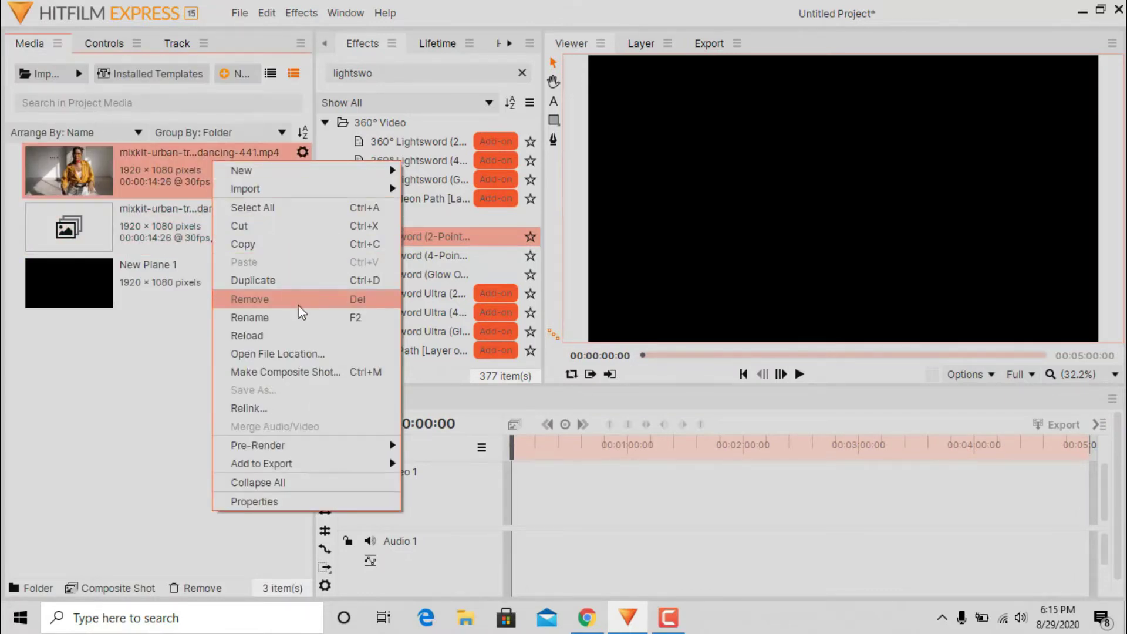
pyautogui.click(329, 373)
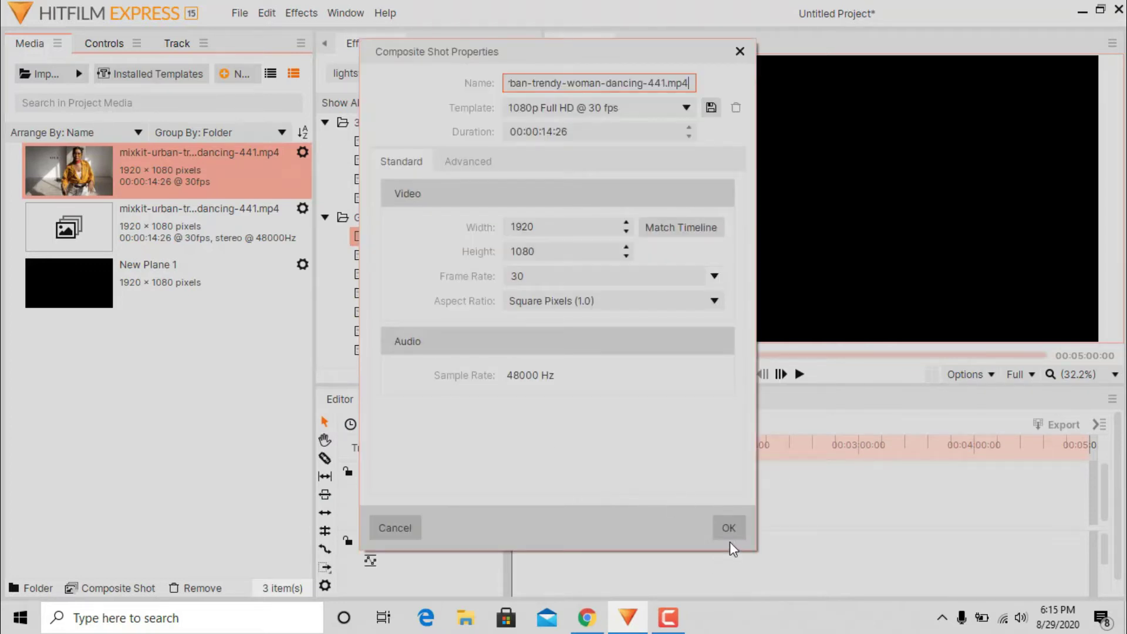
pyautogui.click(730, 531)
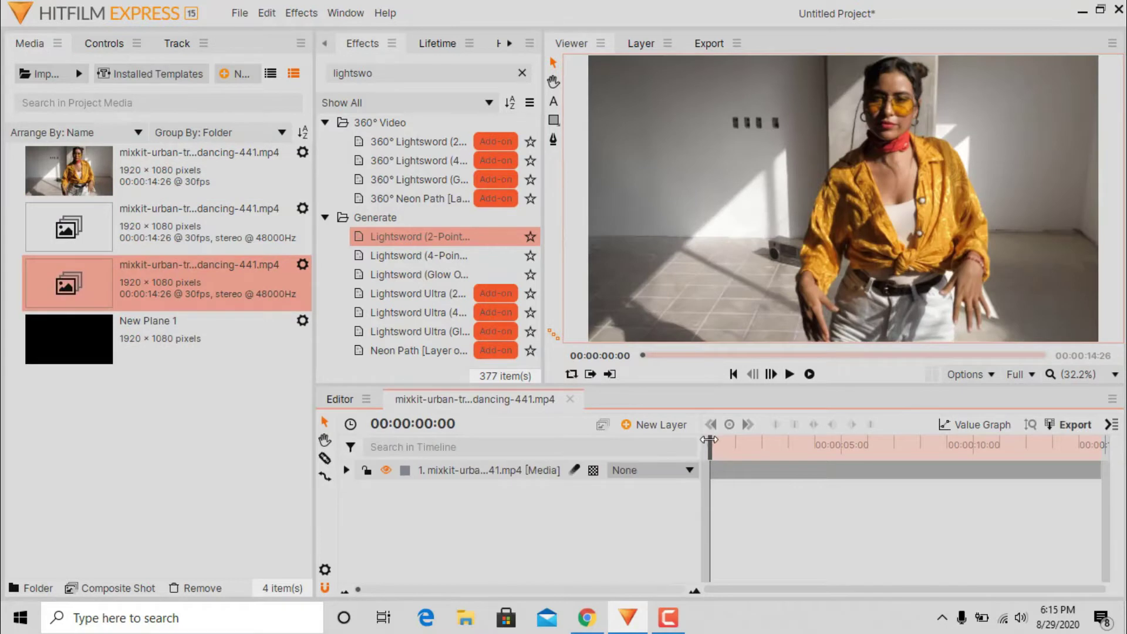
pyautogui.moveTo(708, 439); pyautogui.dragTo(710, 439)
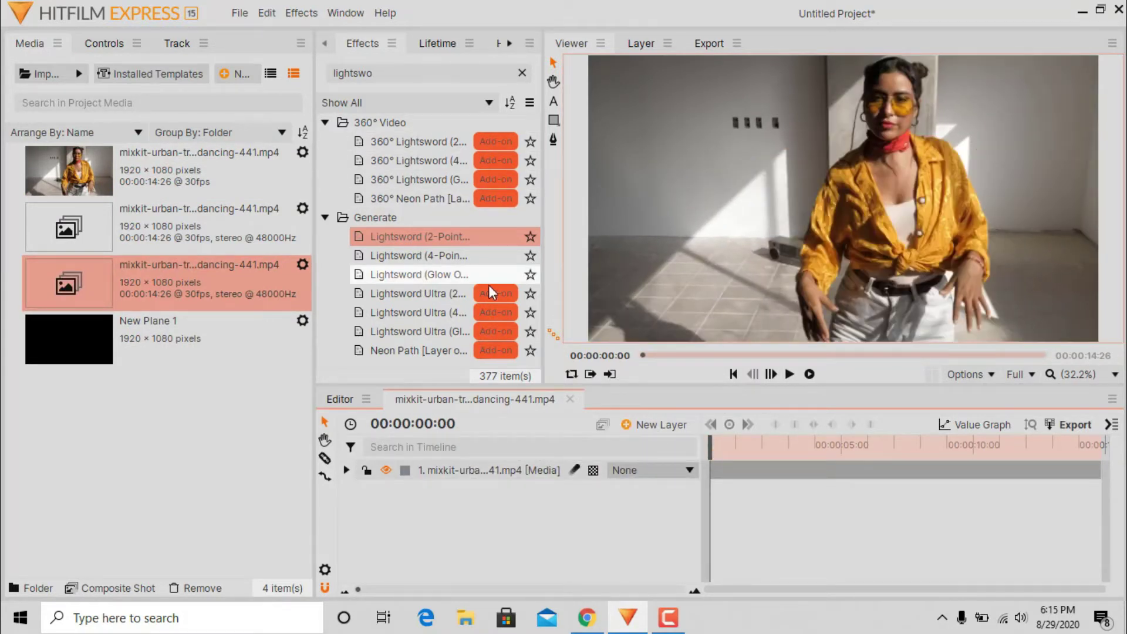
# Add a New Plane 2 layer and apply Lightsword (2-Point Auto) to it.
pyautogui.click(641, 427)
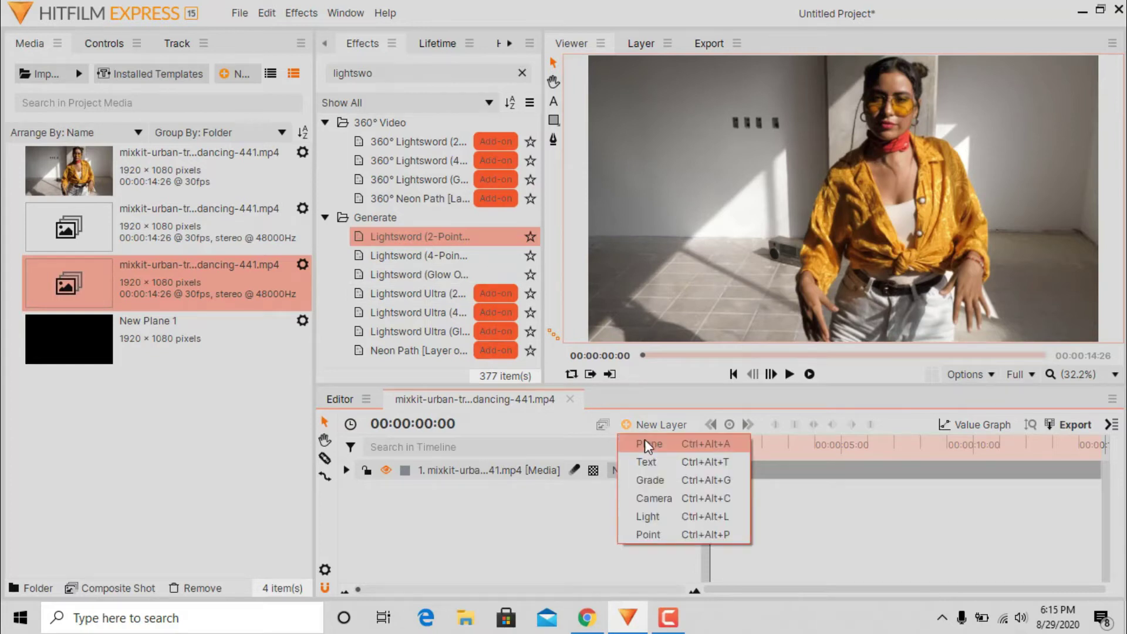
pyautogui.click(649, 446)
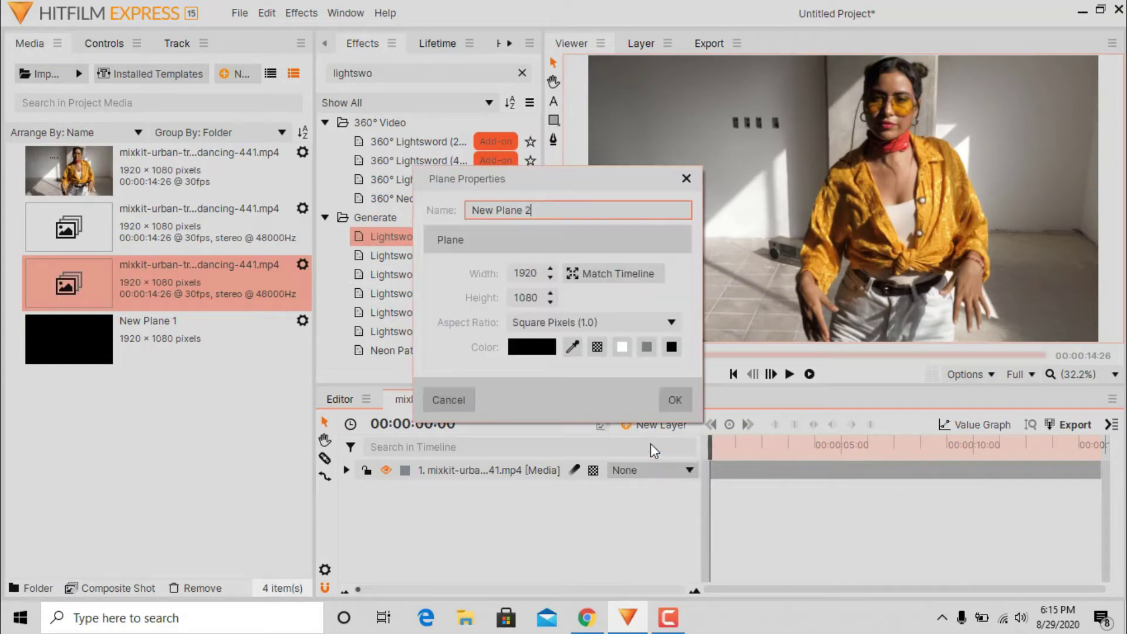
pyautogui.click(673, 401)
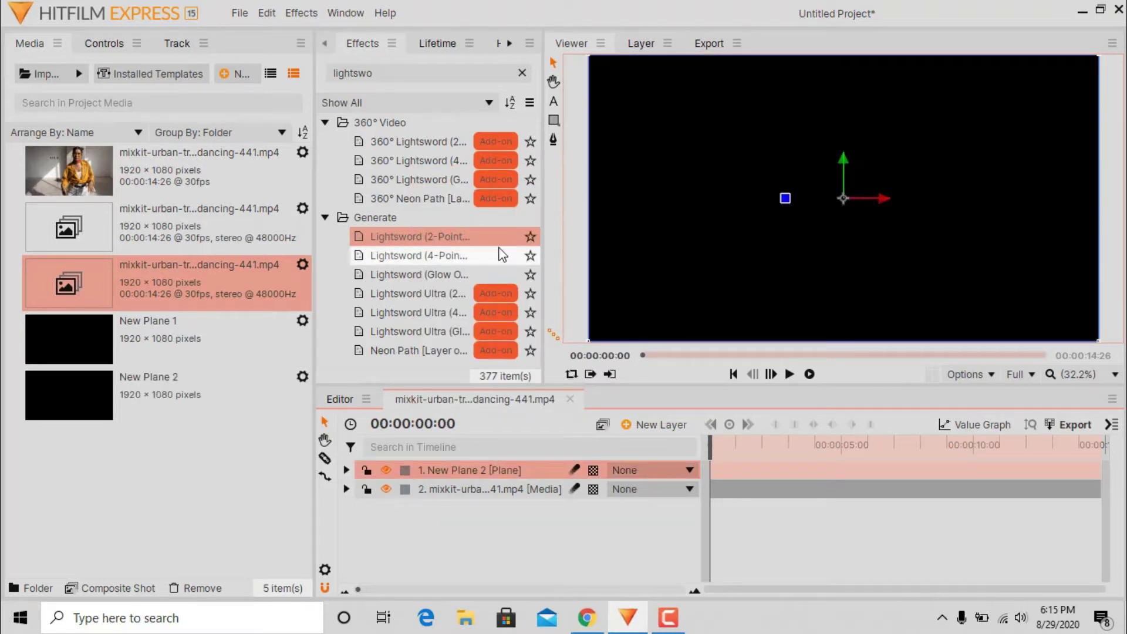
pyautogui.moveTo(470, 247)
pyautogui.mouseDown()
pyautogui.moveTo(532, 478)
pyautogui.moveTo(483, 471)
pyautogui.mouseUp()
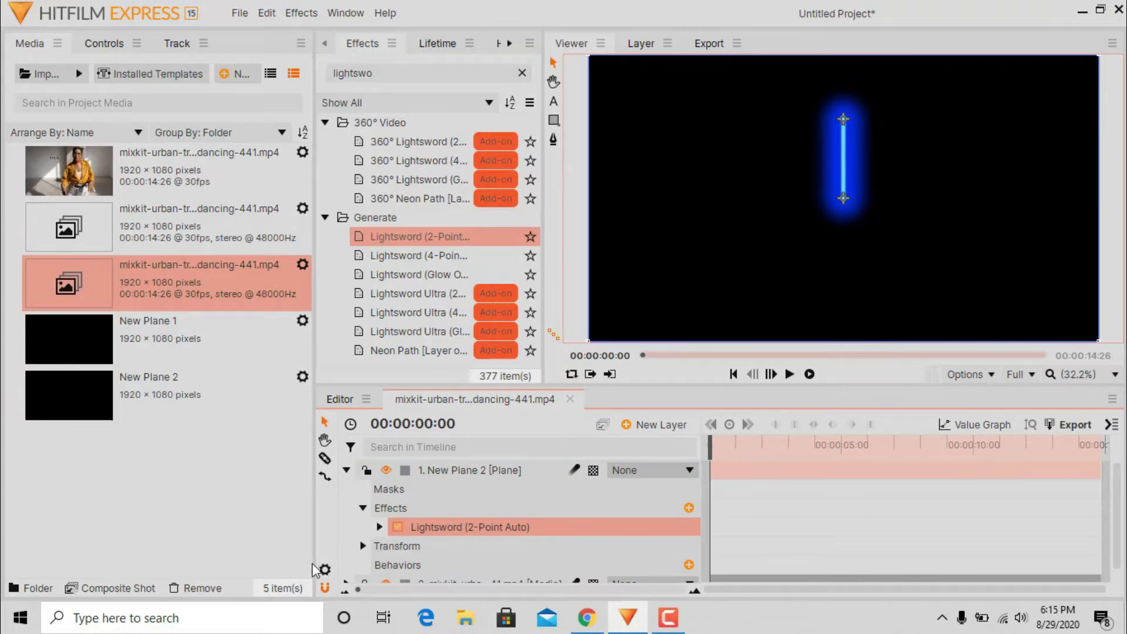
# In the plane's Controls, turn off Lightsword Auto Scale and set Distortion from 100.0 to 0.0.
pyautogui.click(346, 471)
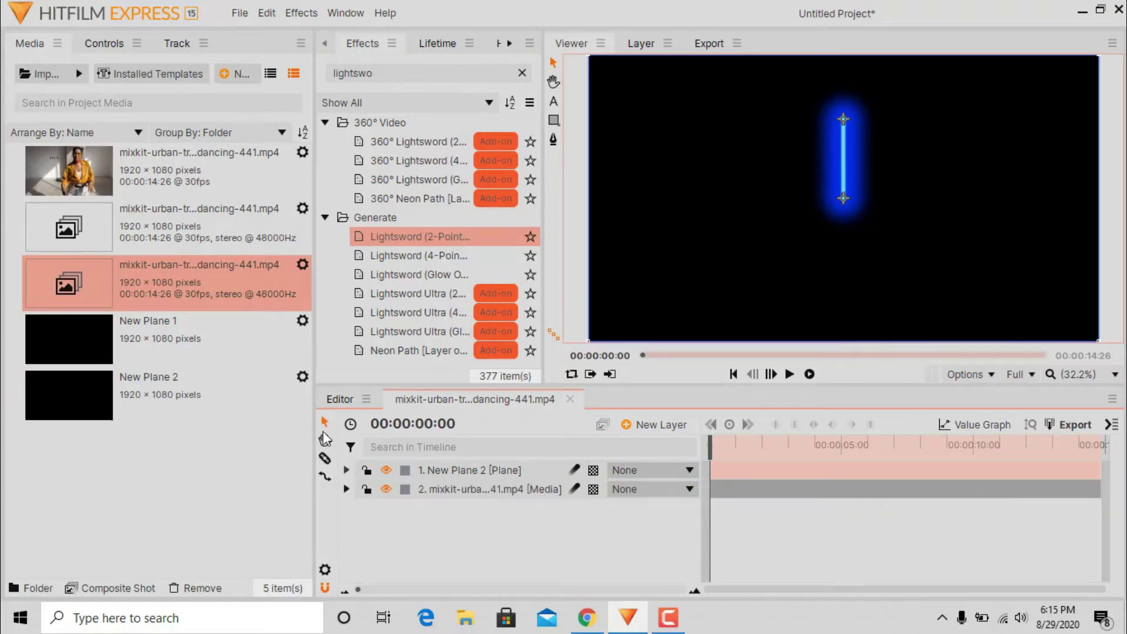
pyautogui.click(104, 44)
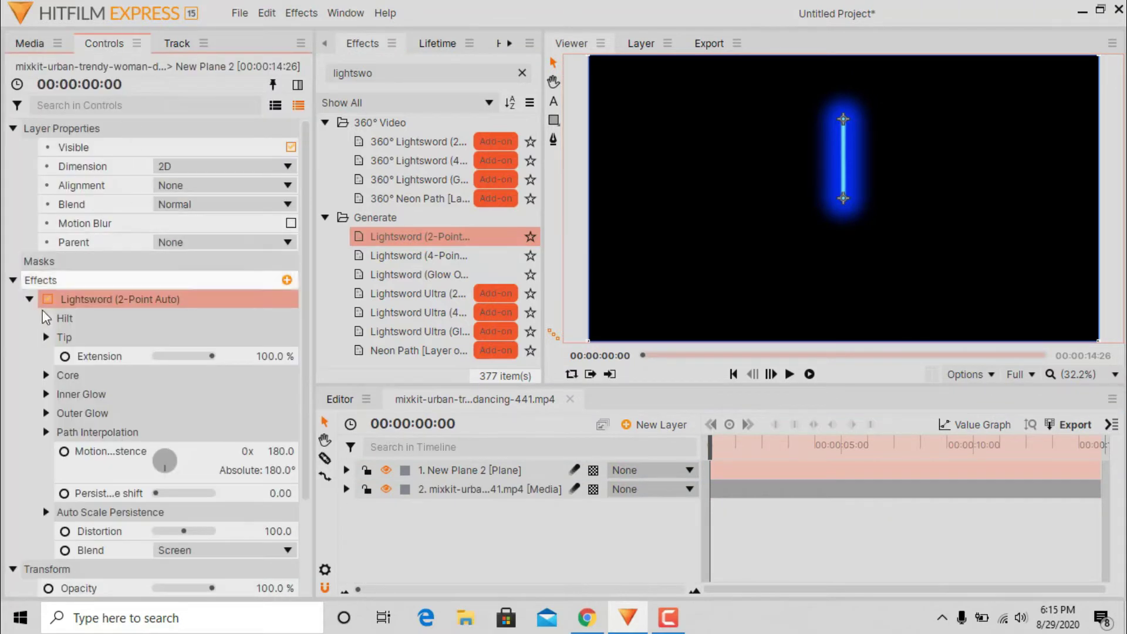
pyautogui.click(13, 128)
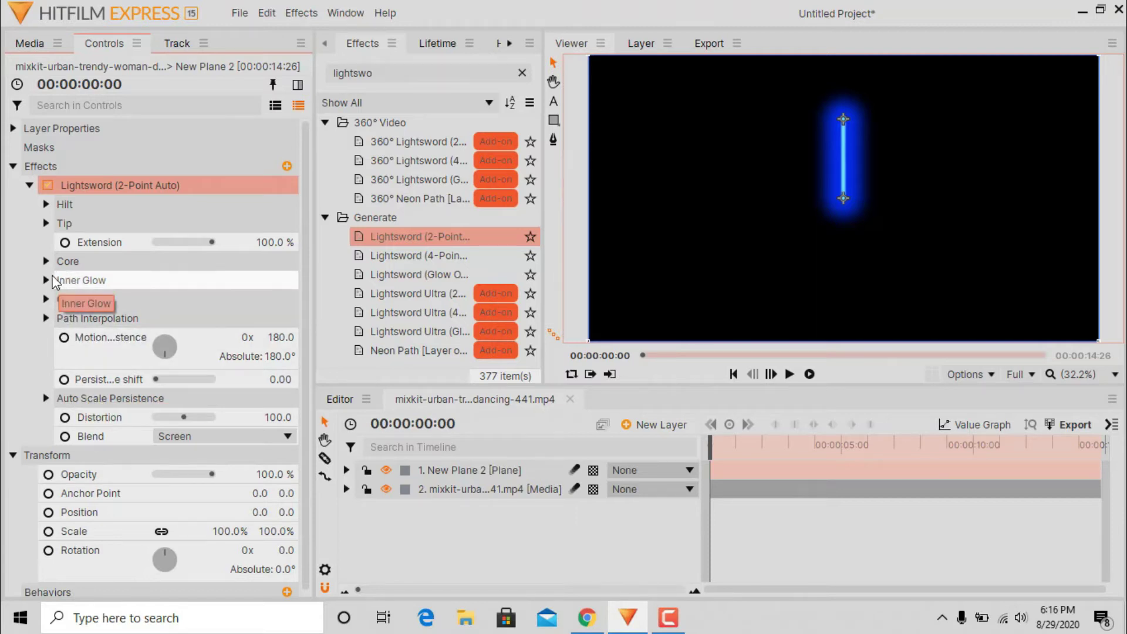
pyautogui.click(14, 455)
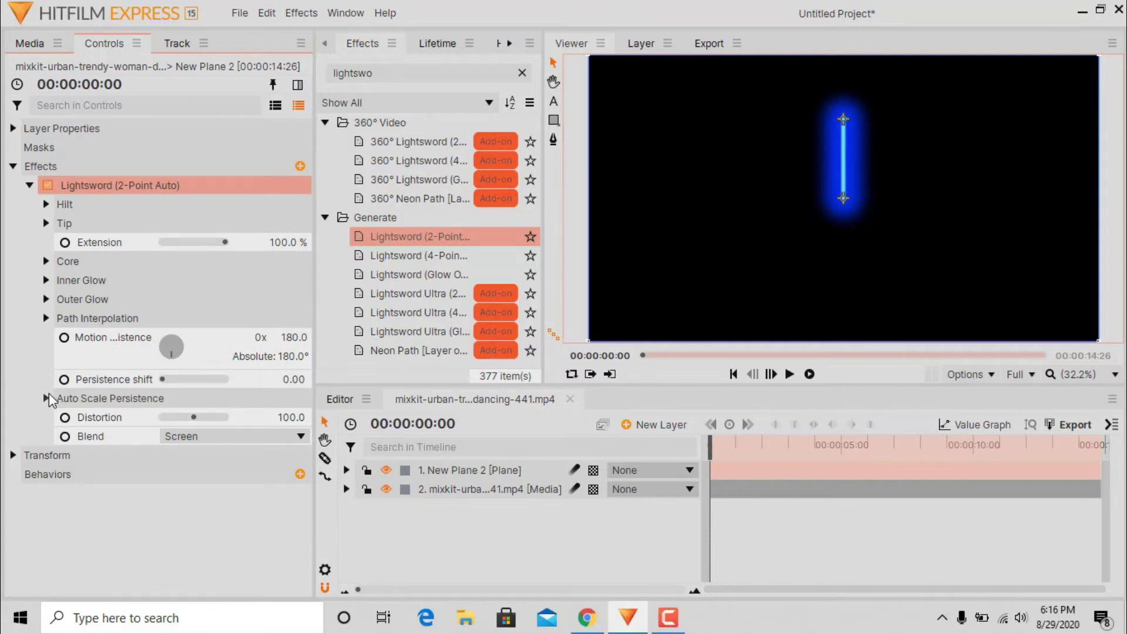
pyautogui.click(46, 397)
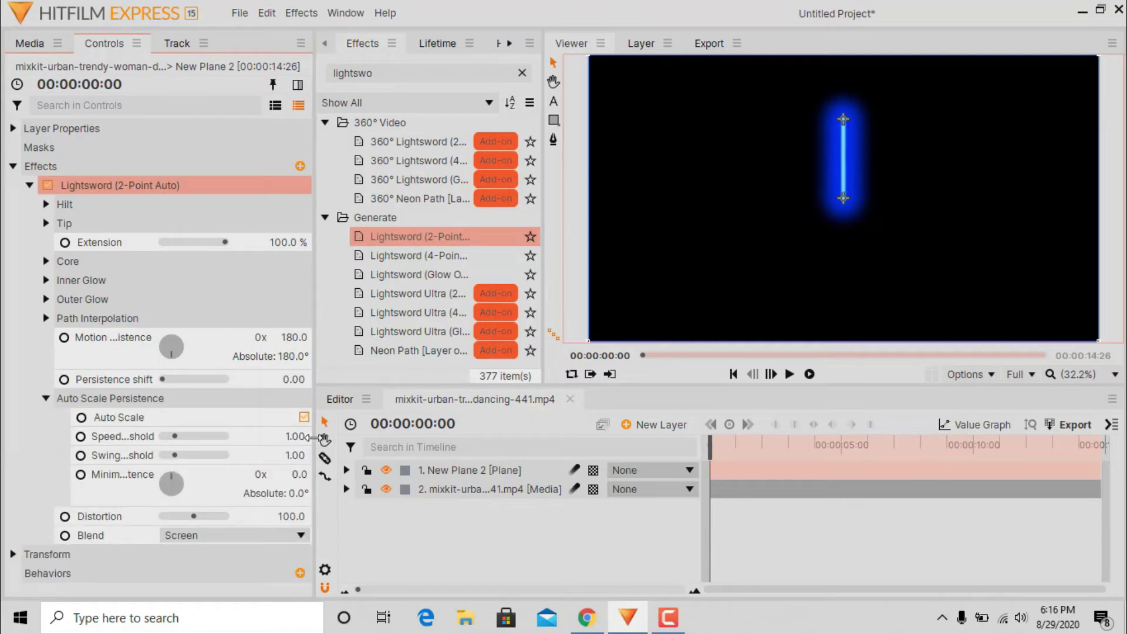
pyautogui.click(301, 418)
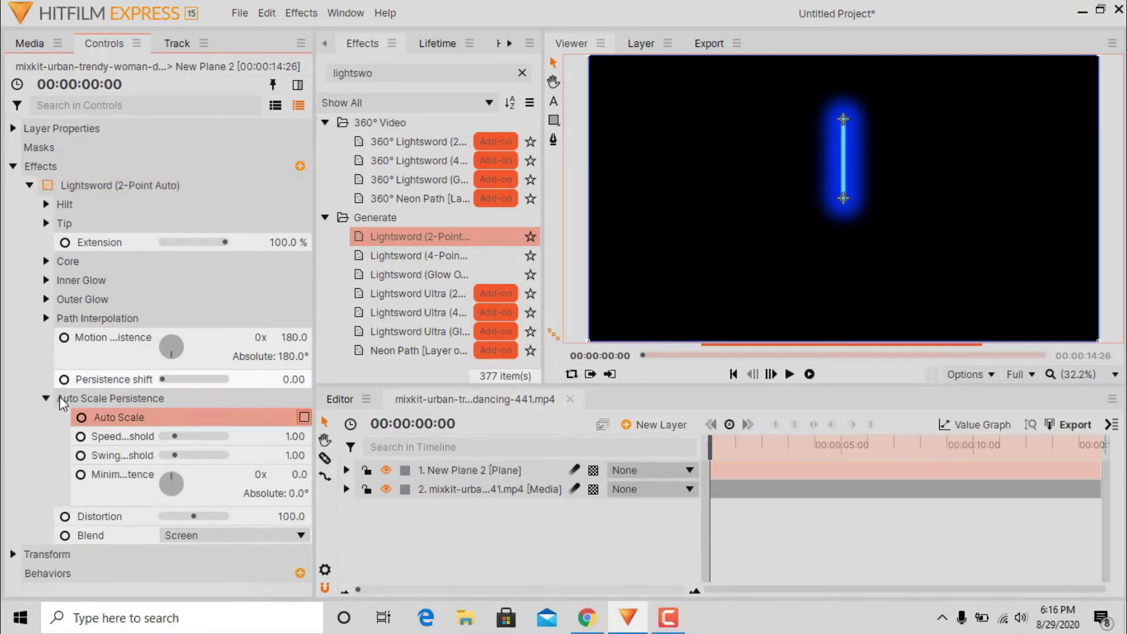
pyautogui.click(47, 397)
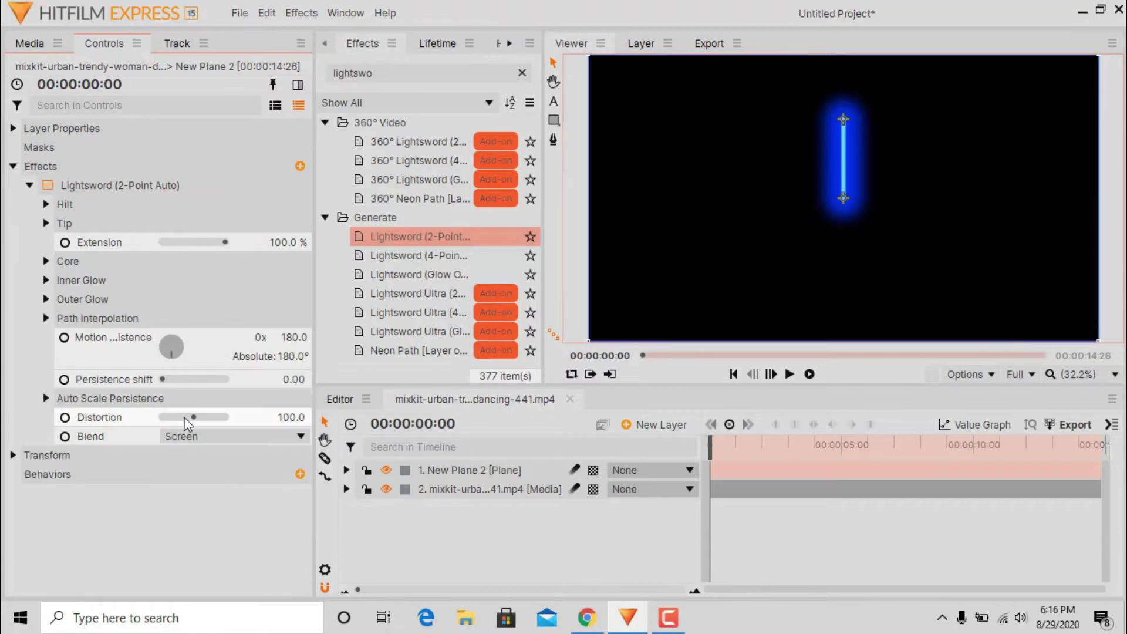
pyautogui.moveTo(196, 418); pyautogui.dragTo(118, 418)
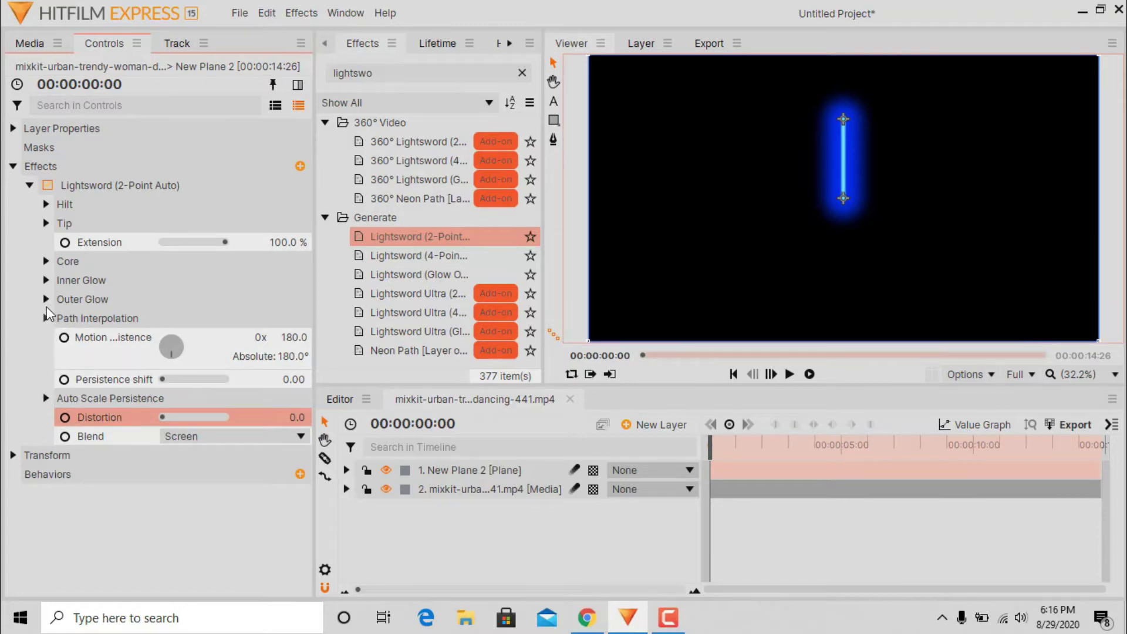
# Set the Lightsword core to 112% width and white (255, 255, 255), and Inner Glow width to 0 px.
pyautogui.click(47, 261)
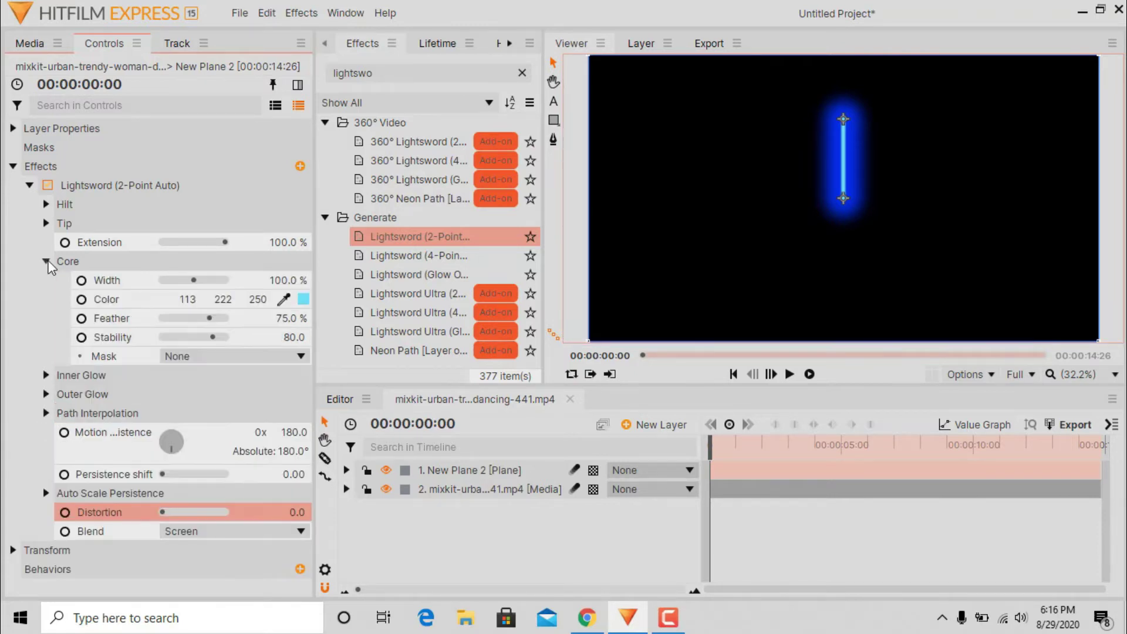
pyautogui.moveTo(196, 286); pyautogui.dragTo(206, 288)
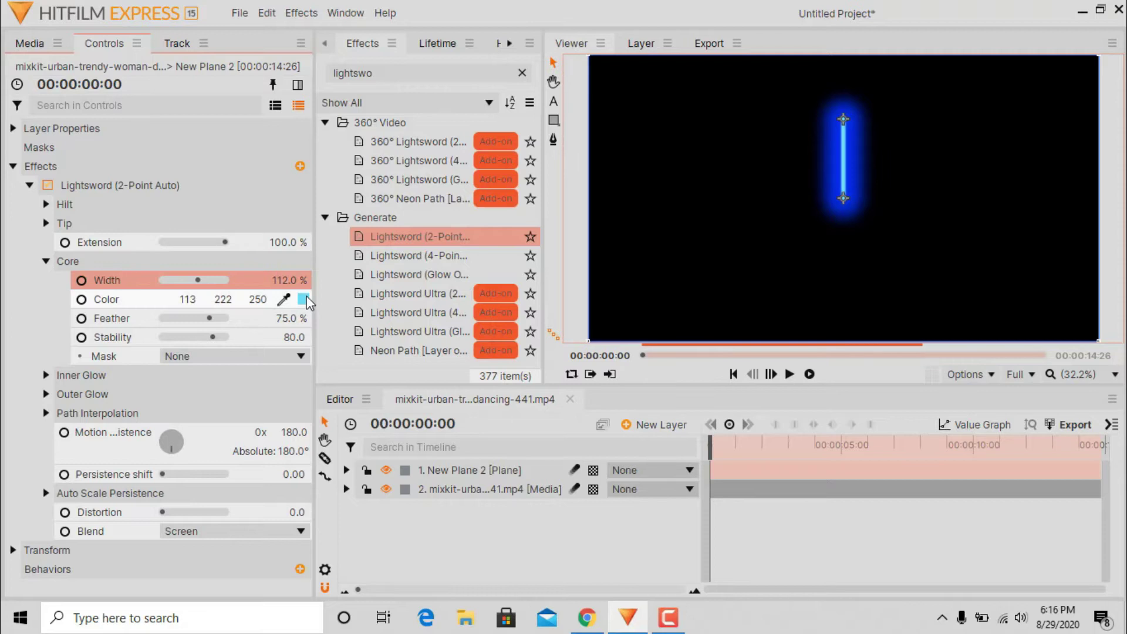
pyautogui.click(303, 299)
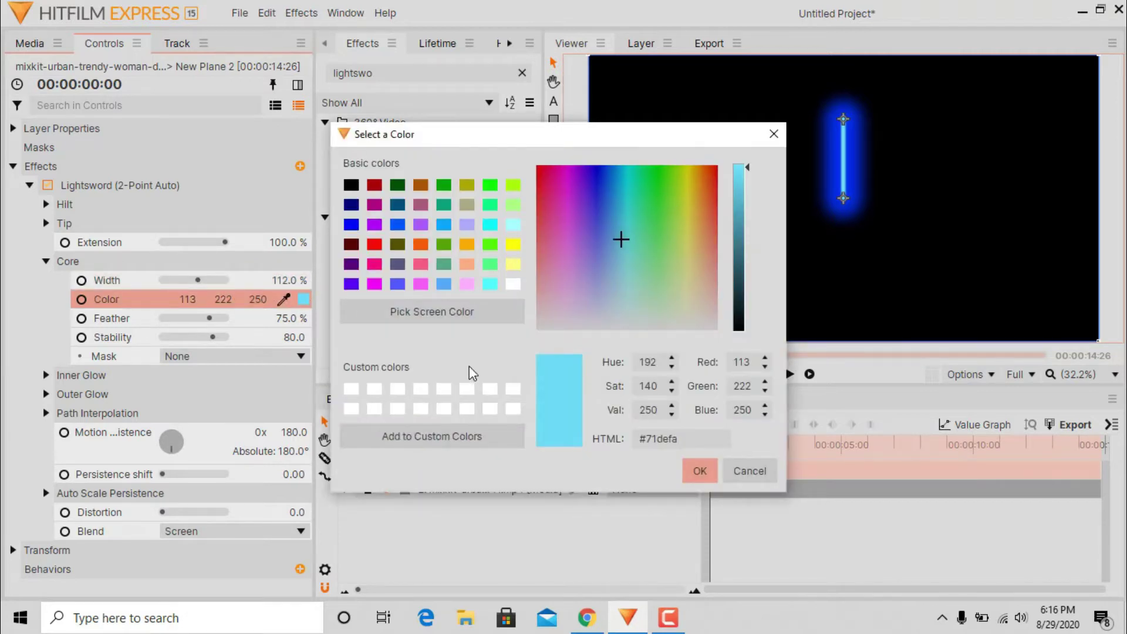
pyautogui.click(692, 471)
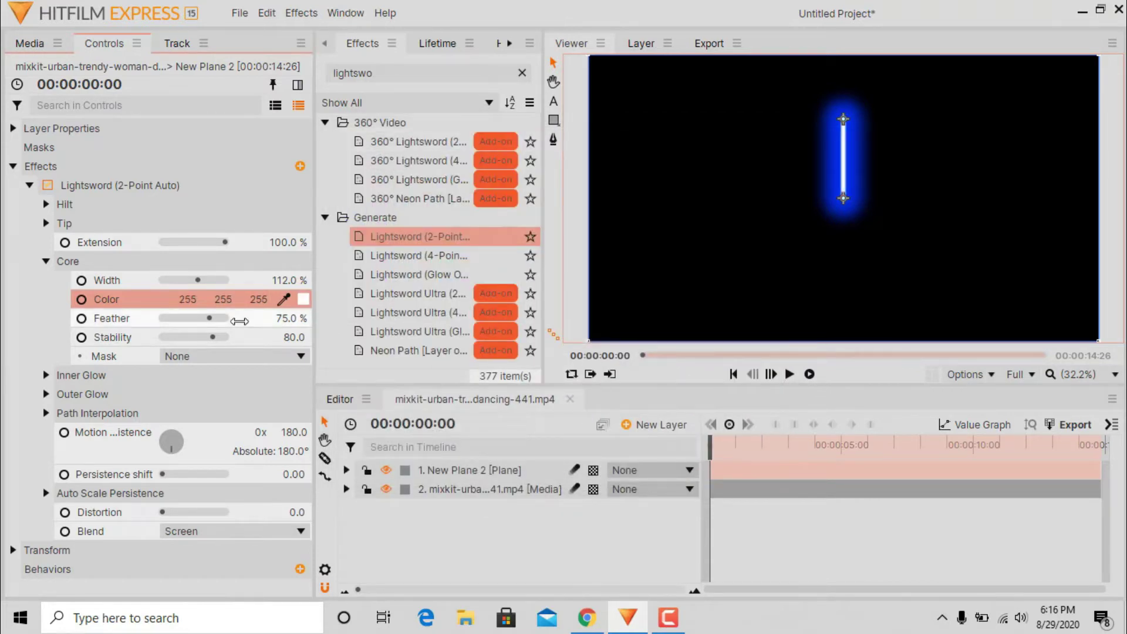
pyautogui.click(45, 261)
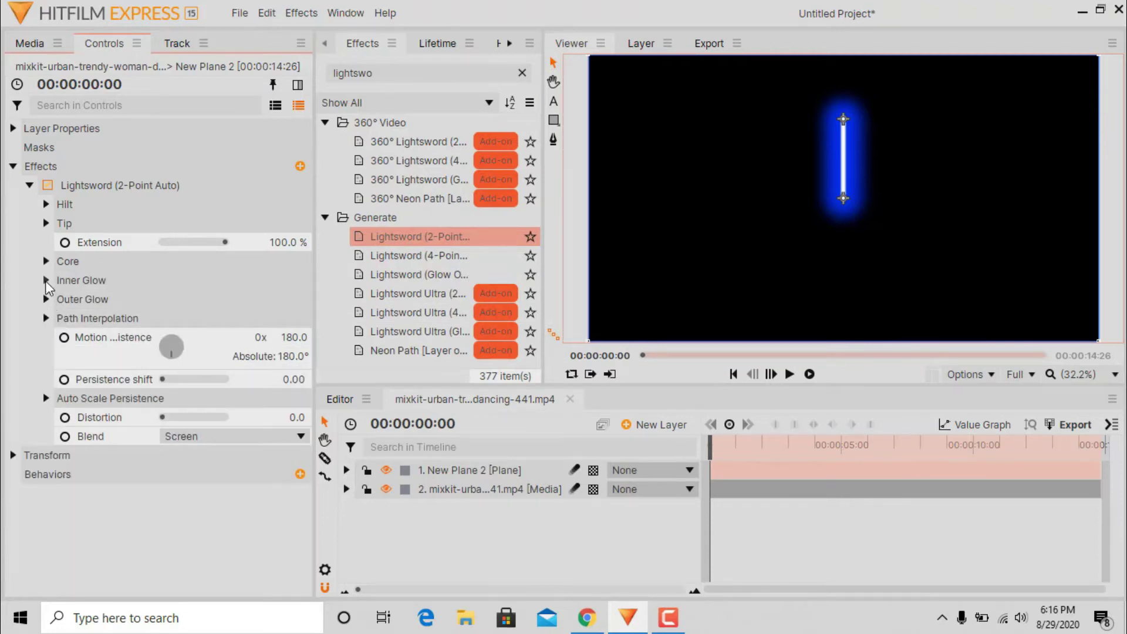
pyautogui.click(46, 280)
pyautogui.moveTo(180, 300); pyautogui.dragTo(144, 299)
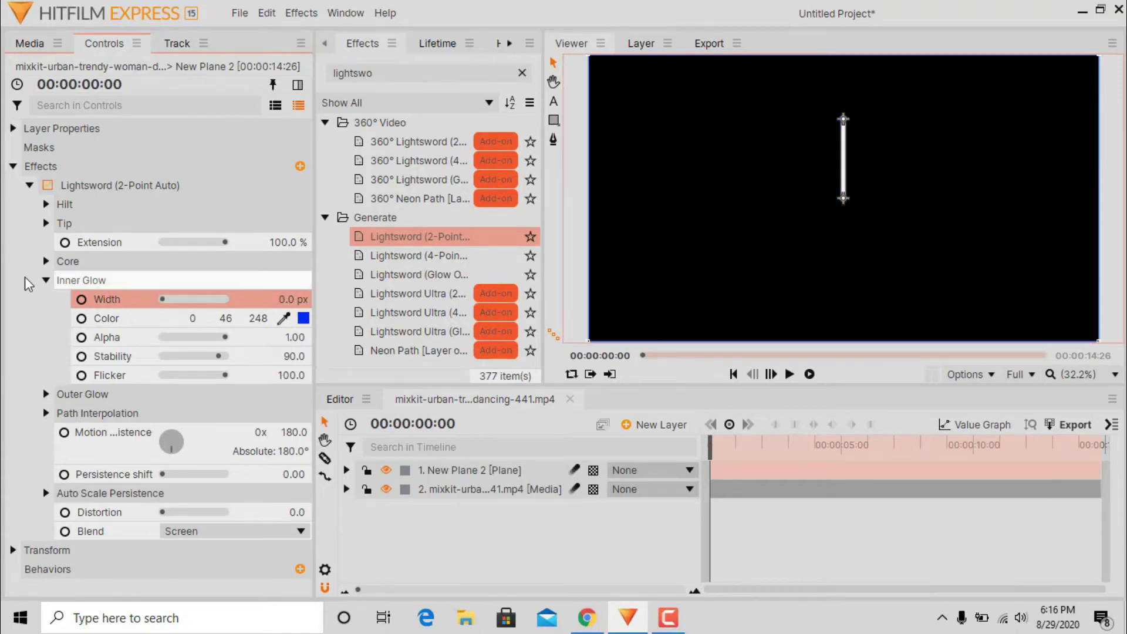
# Change the Lightsword tip Position Y from 300 to 0, making the tip 0.0, 0.0.
pyautogui.click(46, 280)
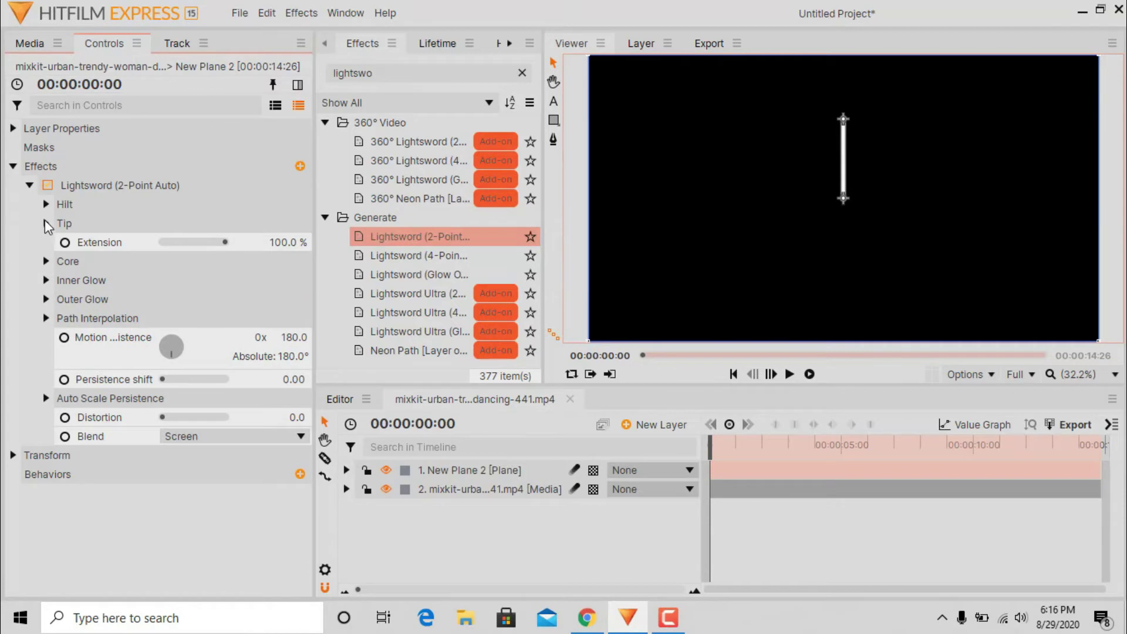
pyautogui.click(46, 223)
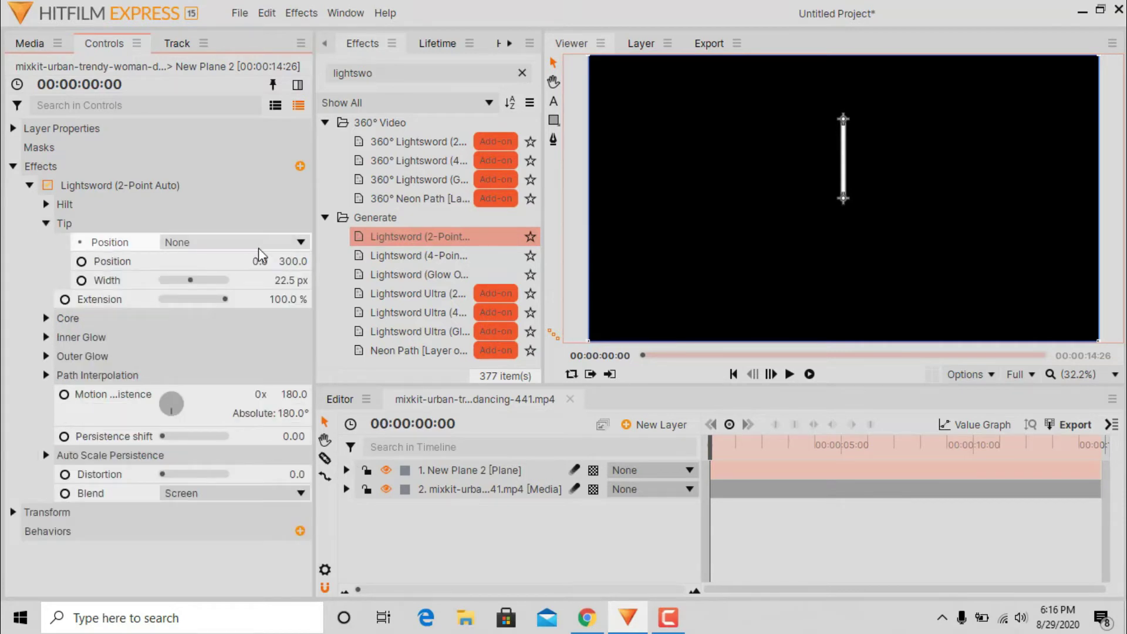
pyautogui.click(289, 259)
pyautogui.press('BackSpace')
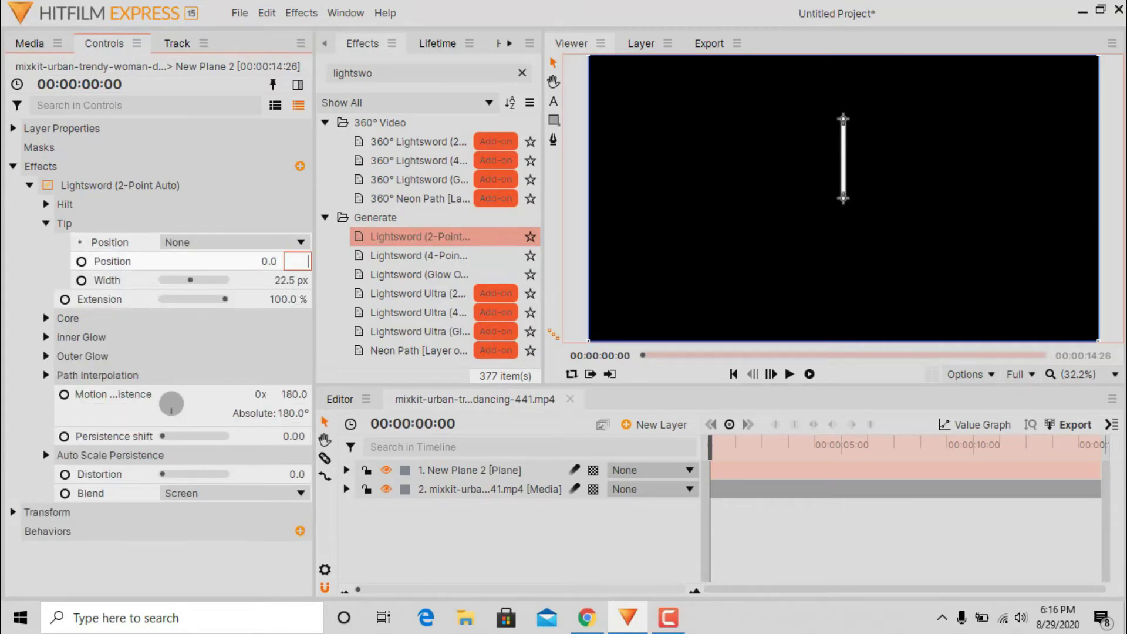
pyautogui.write('0')
pyautogui.click(31, 268)
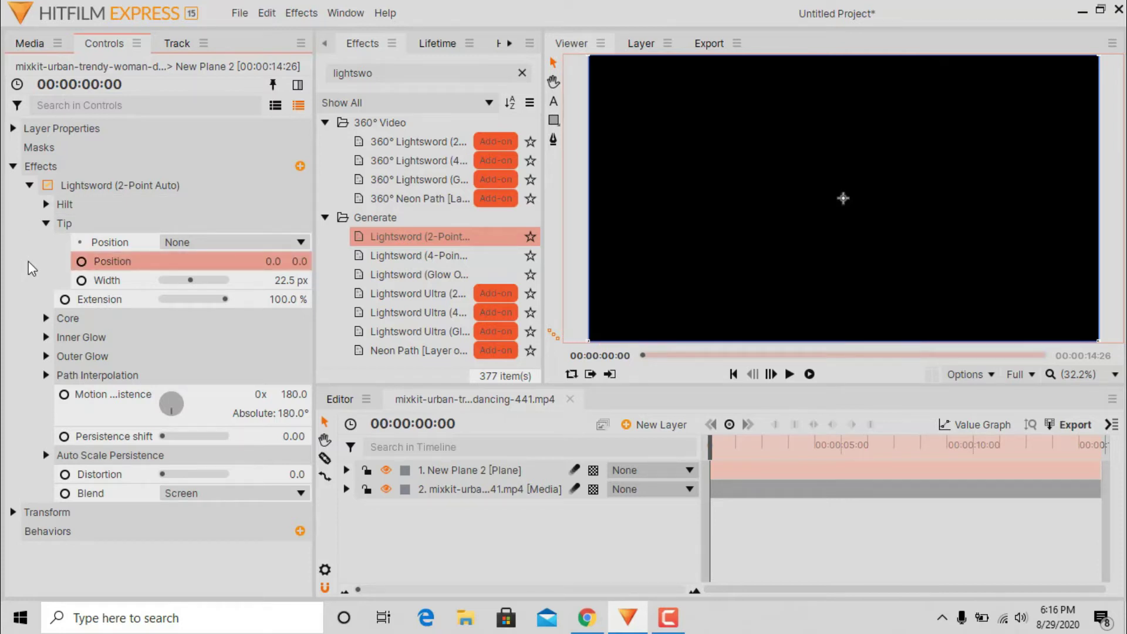
pyautogui.click(12, 167)
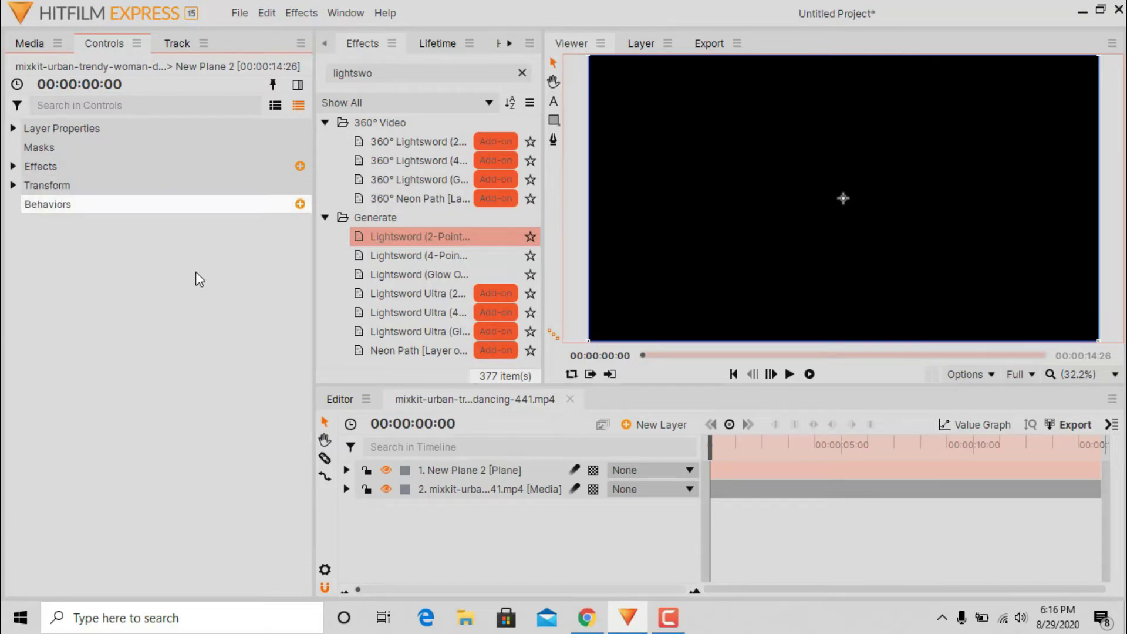
# Add a New Point layer at the top of the timeline.
pyautogui.click(636, 424)
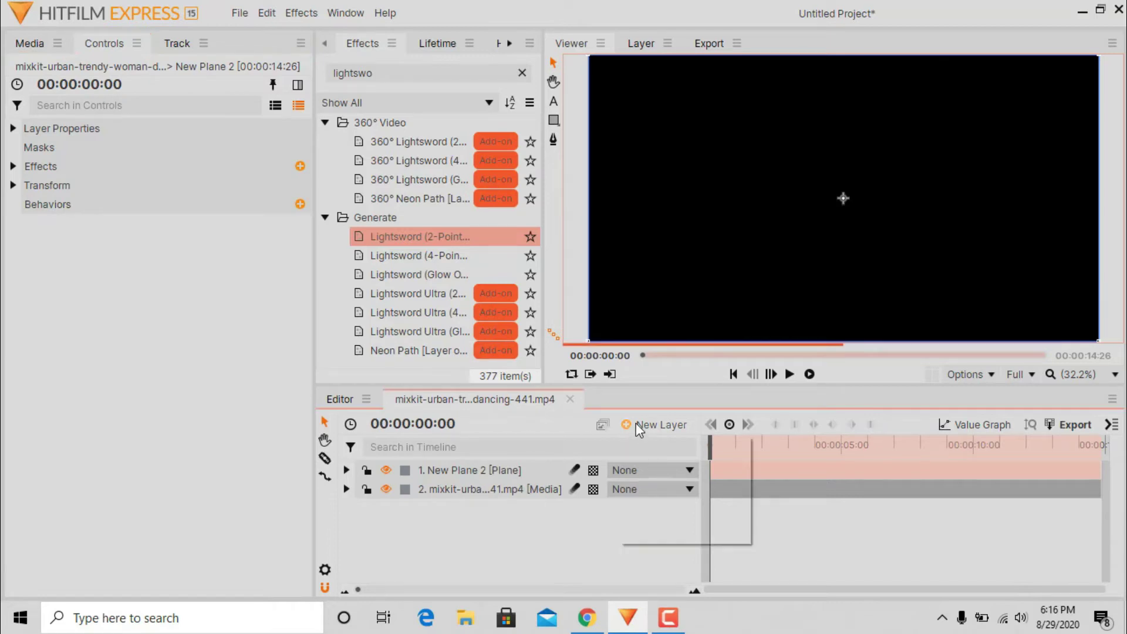
pyautogui.click(673, 531)
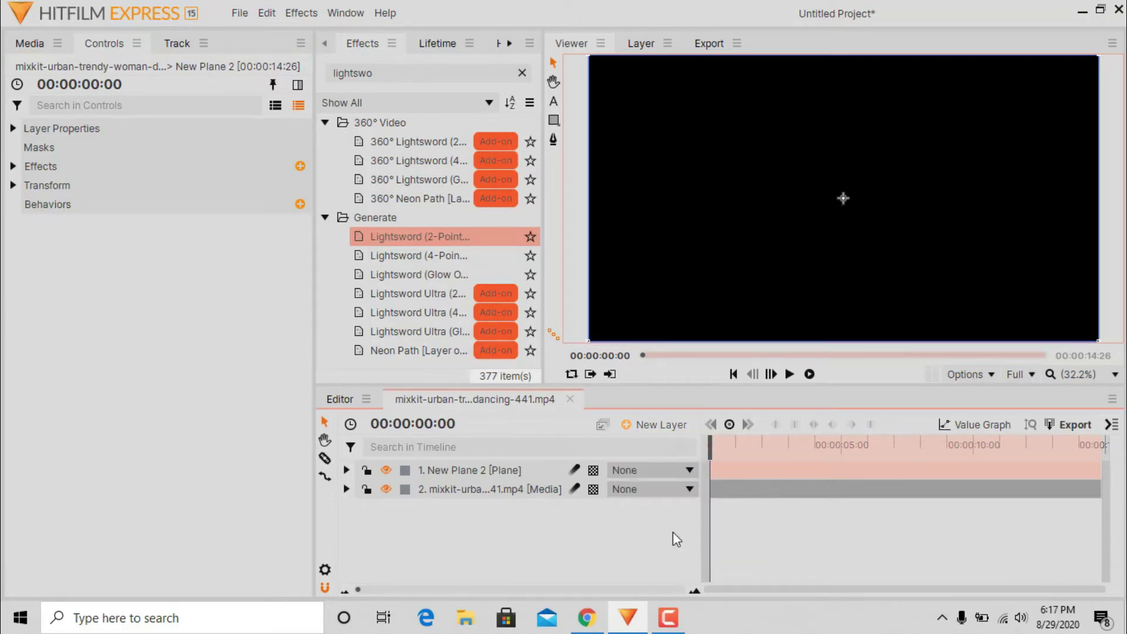
pyautogui.rightClick(514, 466)
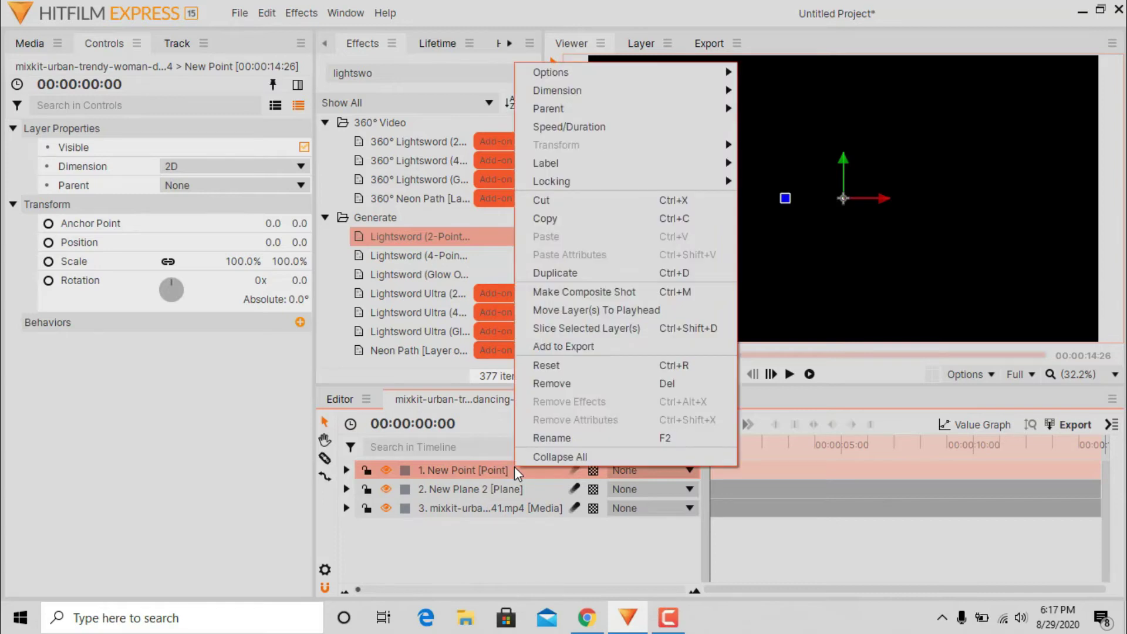
pyautogui.click(486, 538)
pyautogui.click(487, 539)
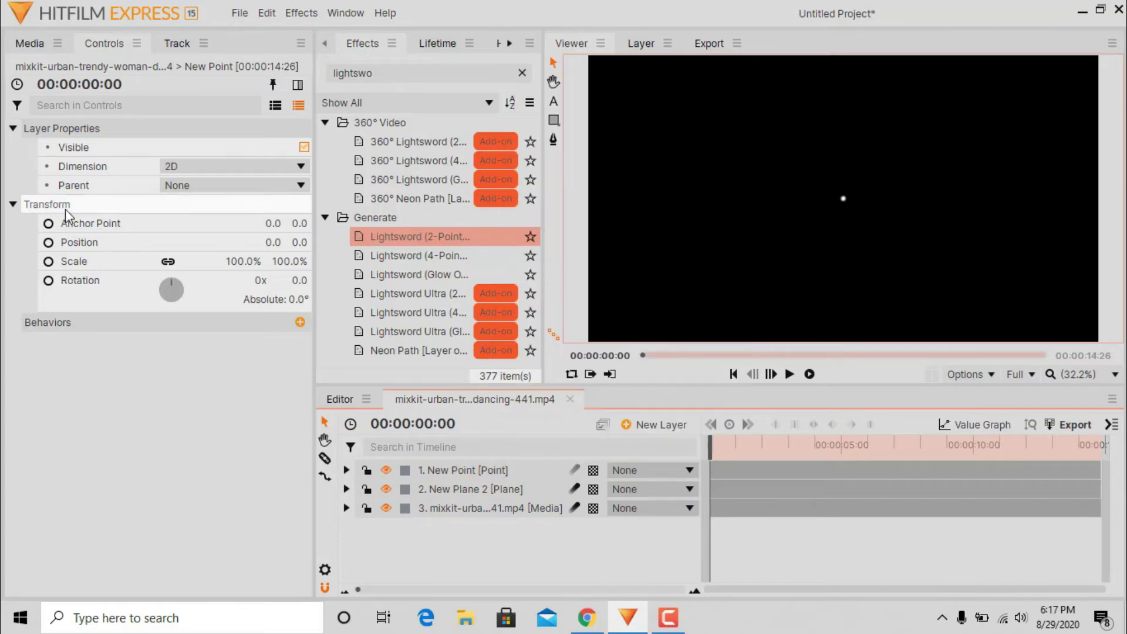
pyautogui.click(16, 206)
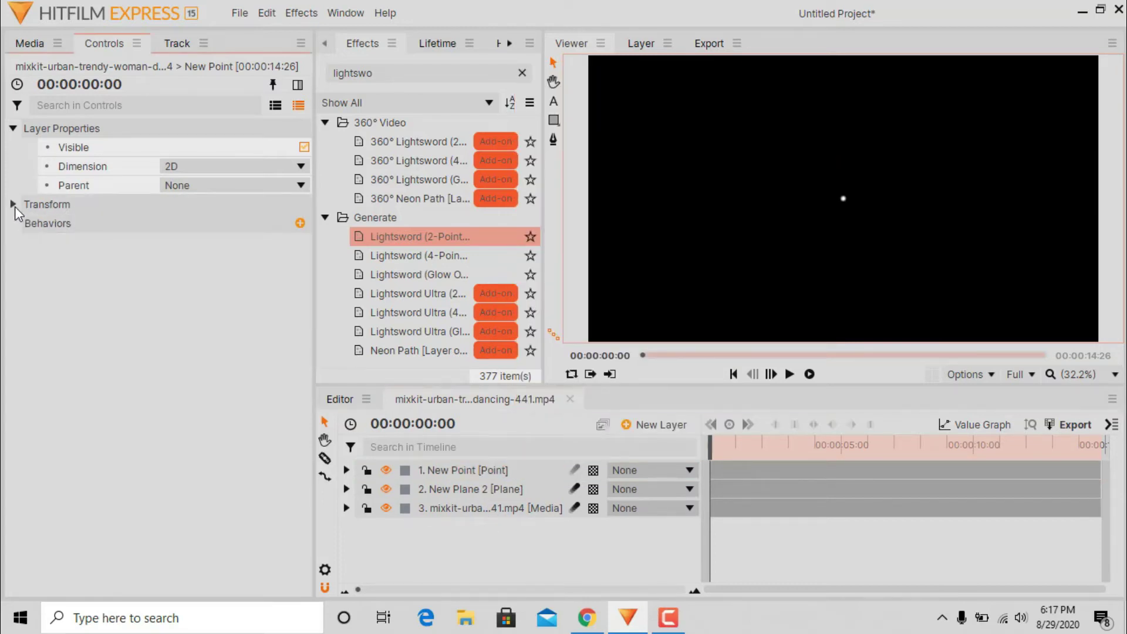
# Link New Plane 2's Lightsword Tip and Hilt positions to '1. New Point'.
pyautogui.click(500, 489)
pyautogui.click(13, 166)
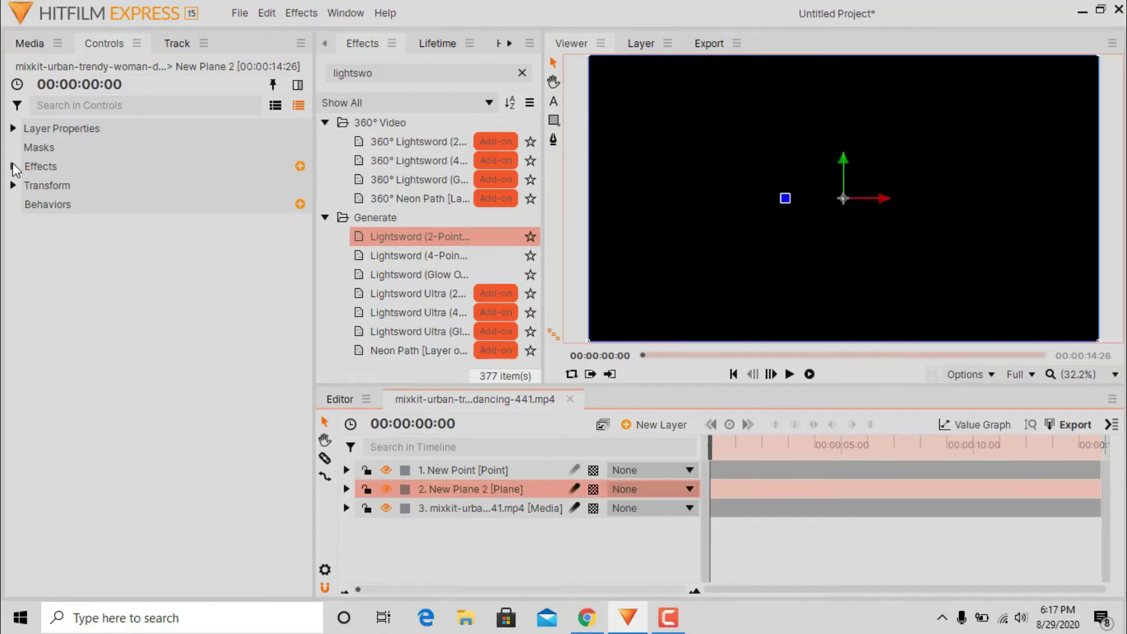
pyautogui.click(27, 185)
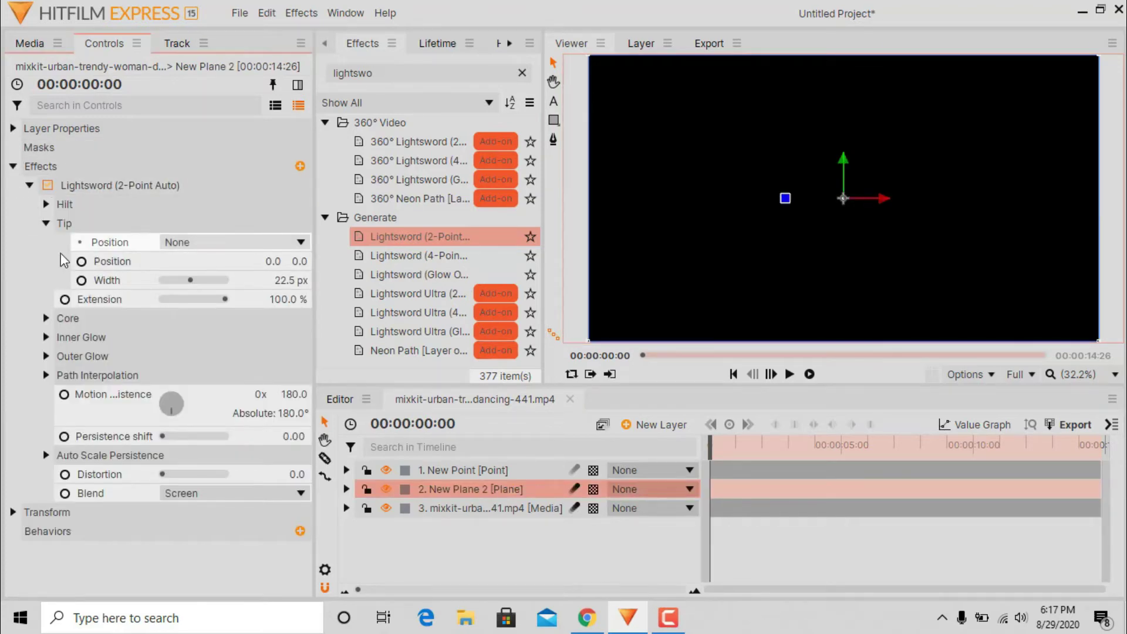
pyautogui.click(220, 242)
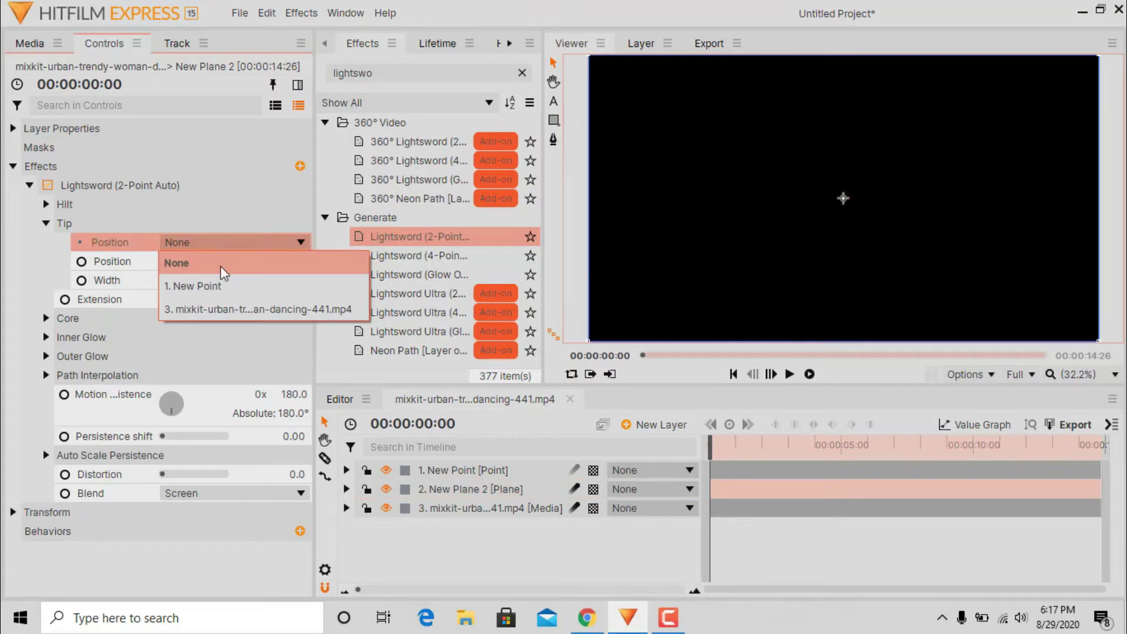
pyautogui.click(197, 285)
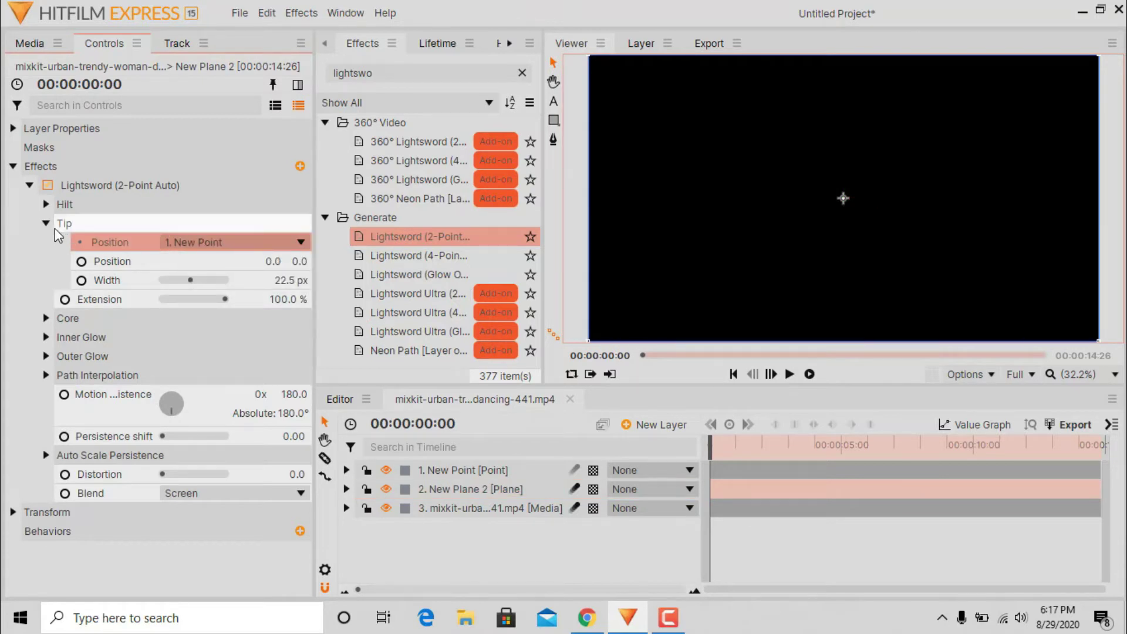
pyautogui.click(46, 222)
pyautogui.click(45, 204)
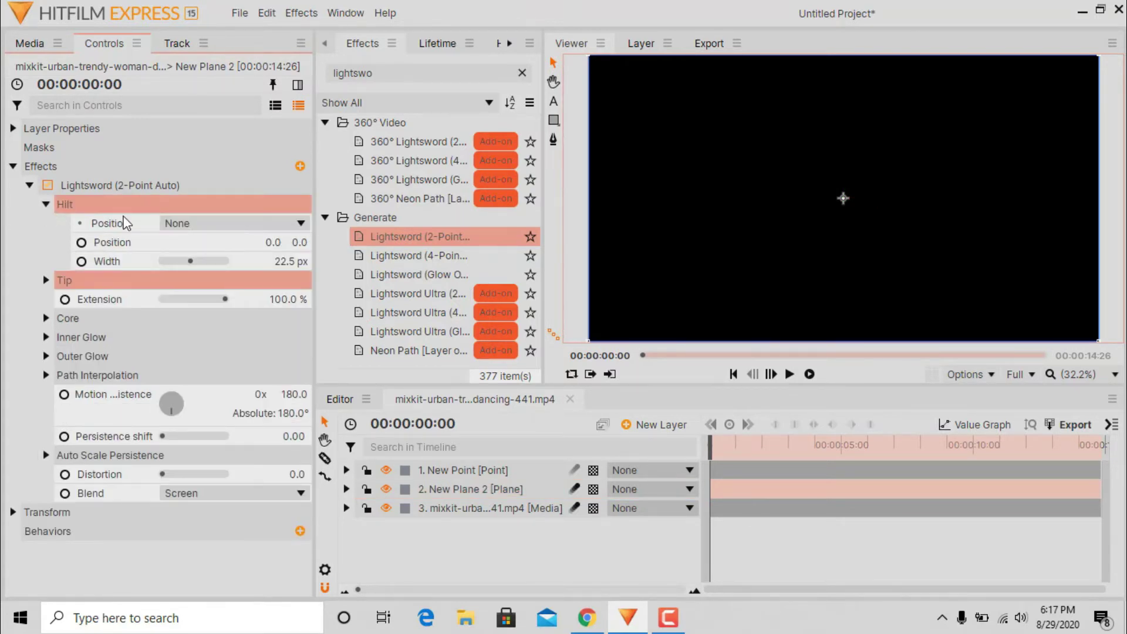
pyautogui.click(264, 223)
pyautogui.click(245, 270)
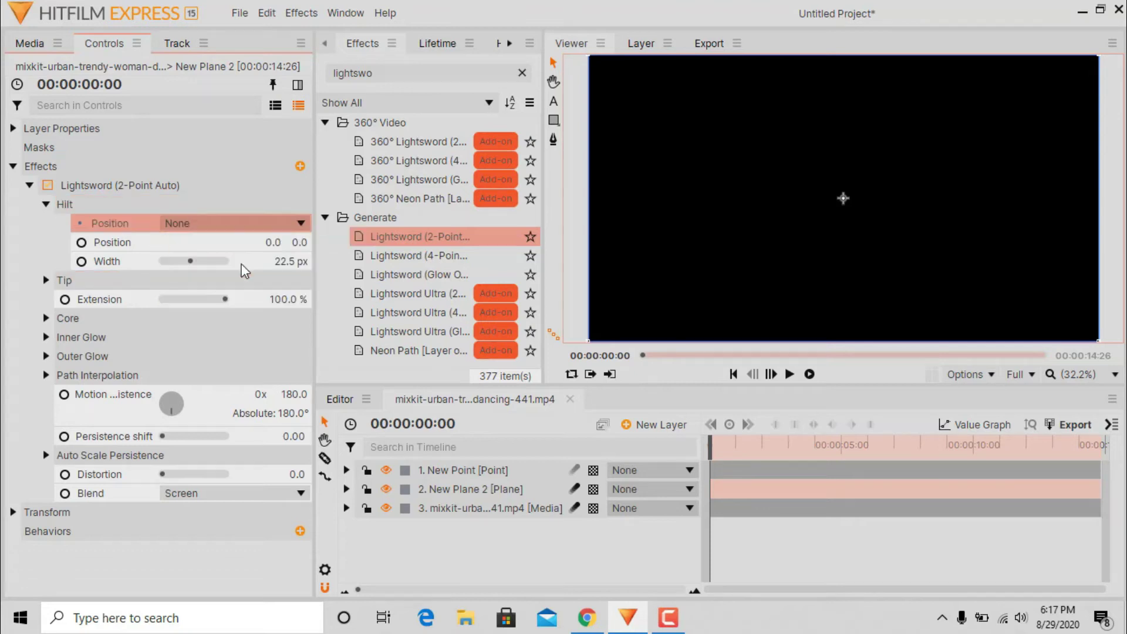
pyautogui.click(46, 204)
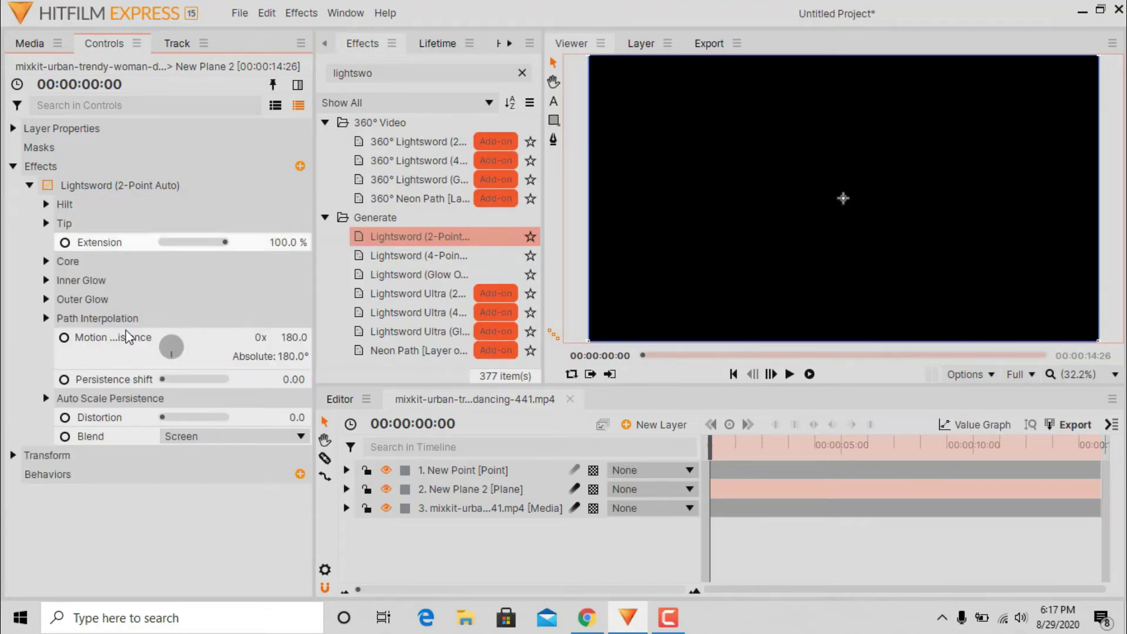
pyautogui.click(13, 166)
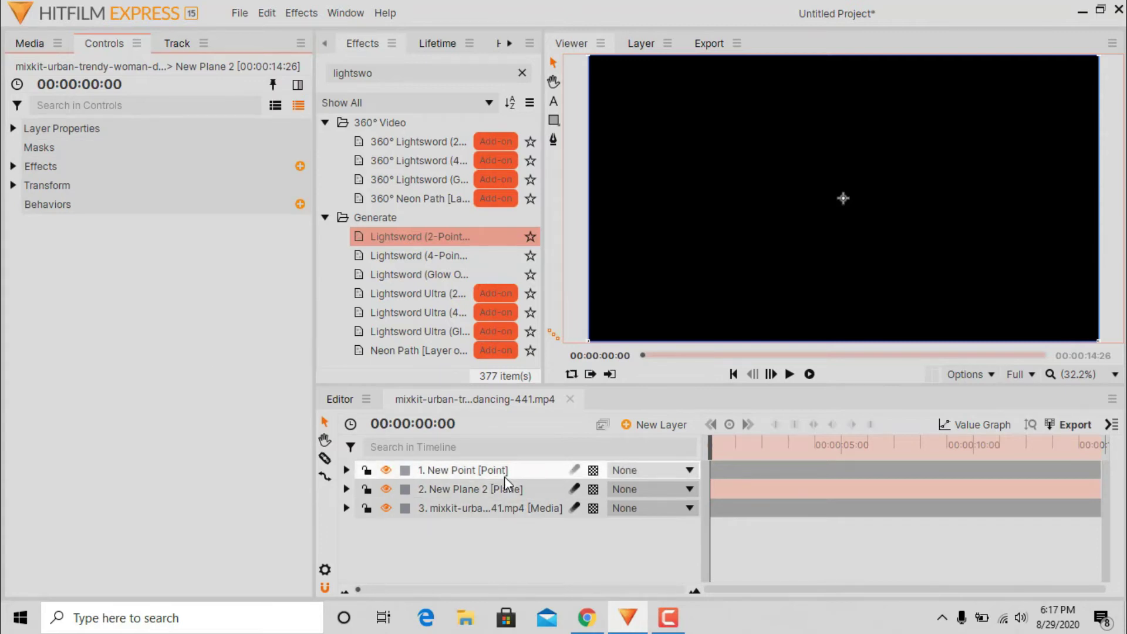
# Set New Plane 2's blend mode to Screen so the dancing video shows through.
pyautogui.rightClick(530, 490)
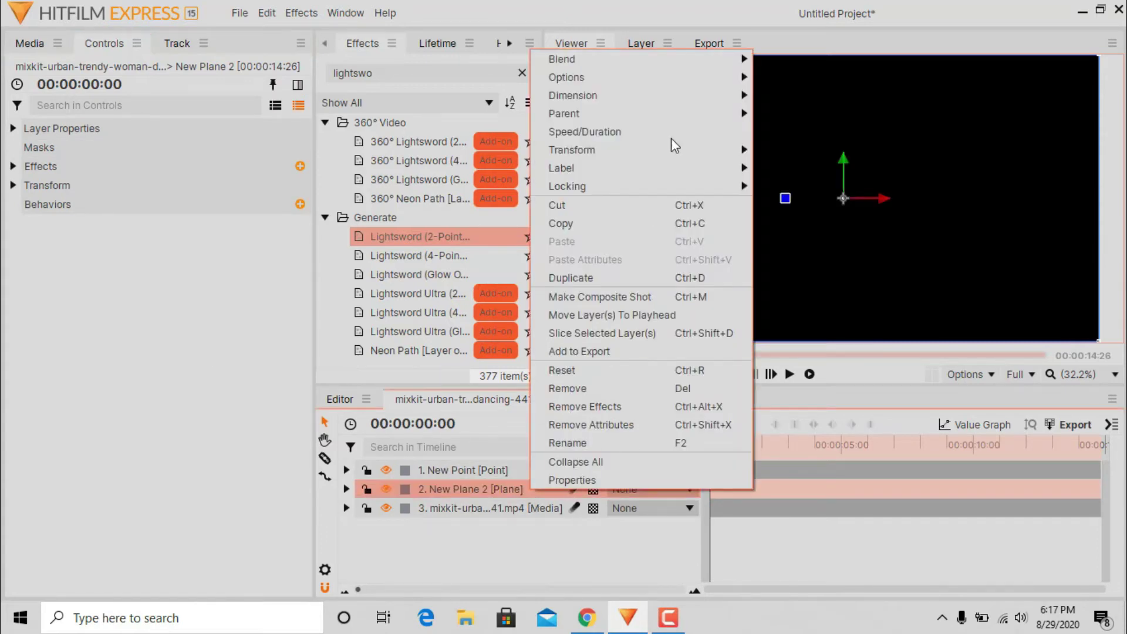
pyautogui.moveTo(710, 57)
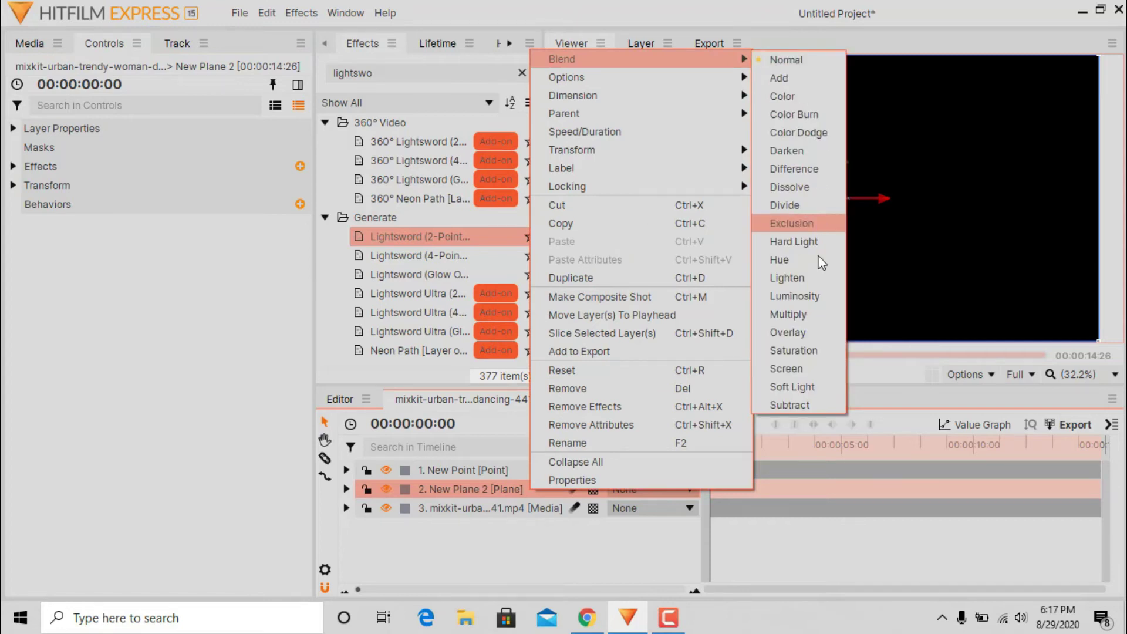
pyautogui.click(809, 368)
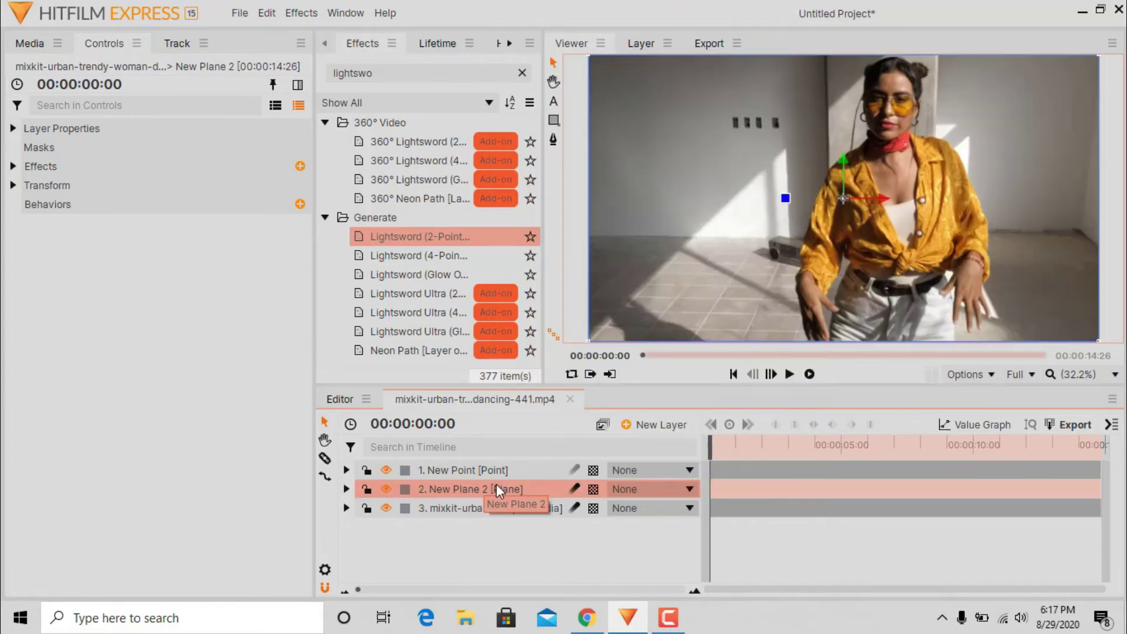
pyautogui.moveTo(847, 196)
pyautogui.mouseDown()
pyautogui.moveTo(861, 87)
pyautogui.moveTo(847, 196)
pyautogui.mouseUp()
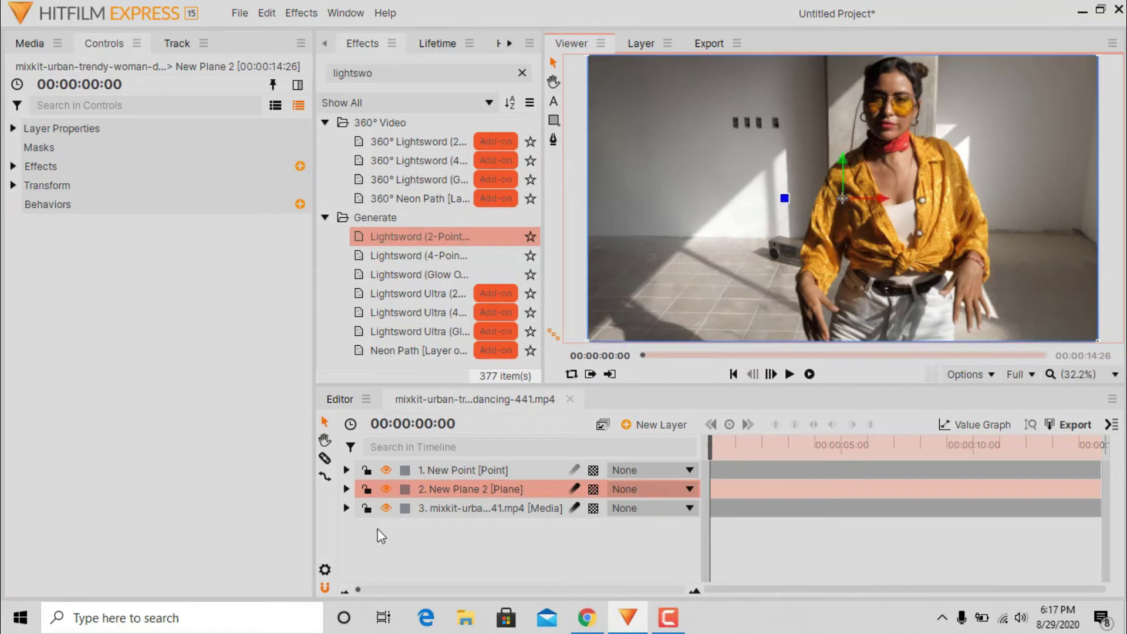
# Turn on New Point position keyframing and place the point at the frame's top edge.
pyautogui.click(450, 476)
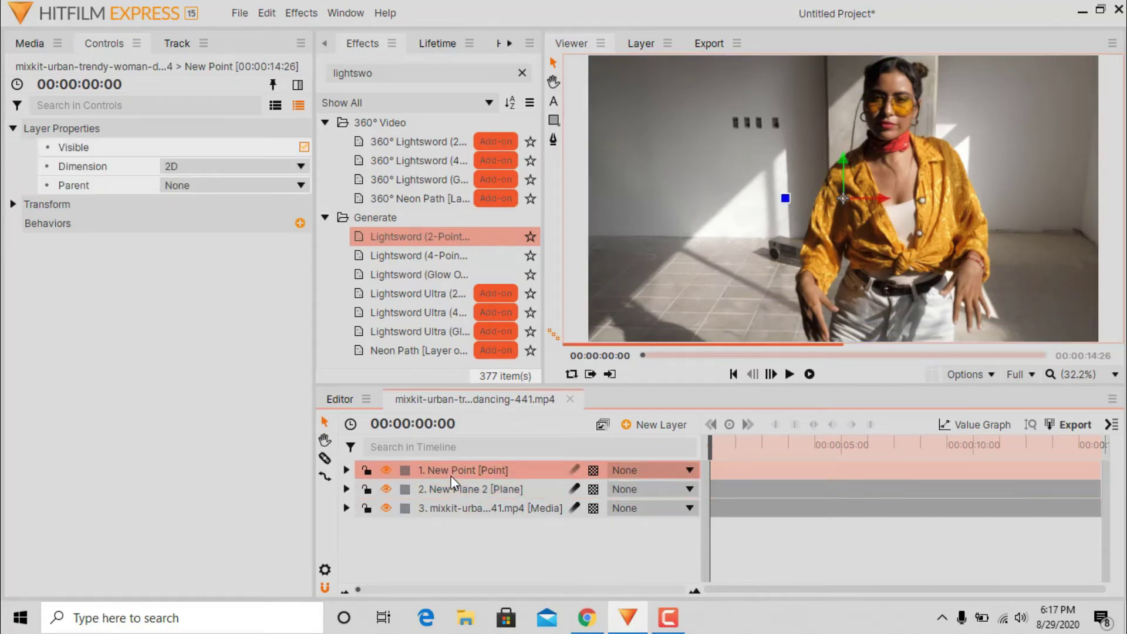
pyautogui.click(13, 204)
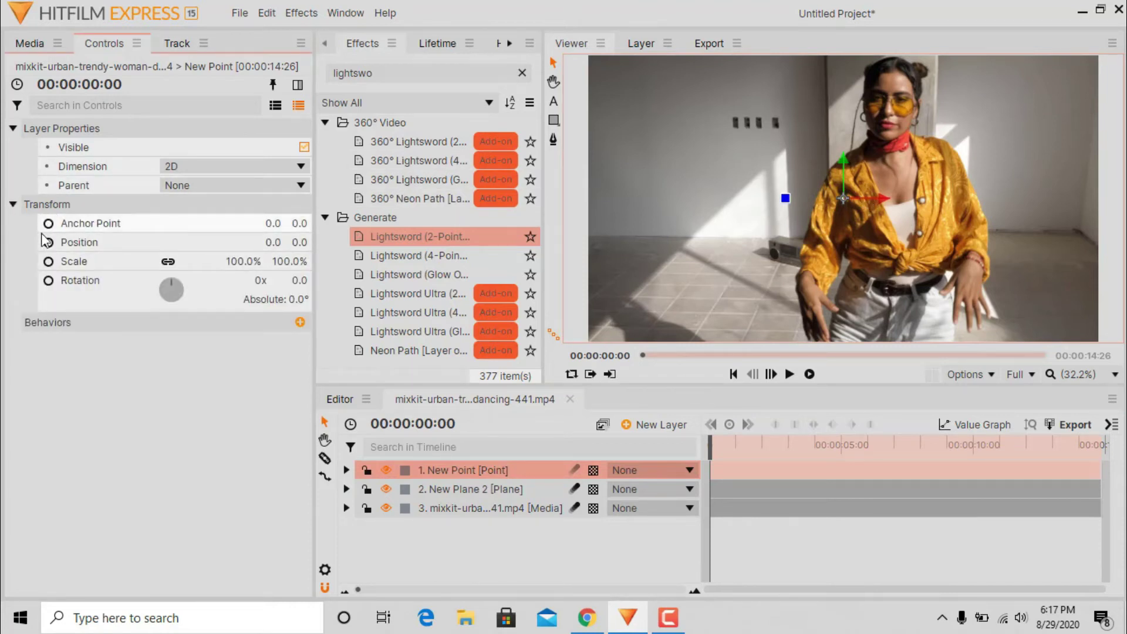
pyautogui.click(48, 244)
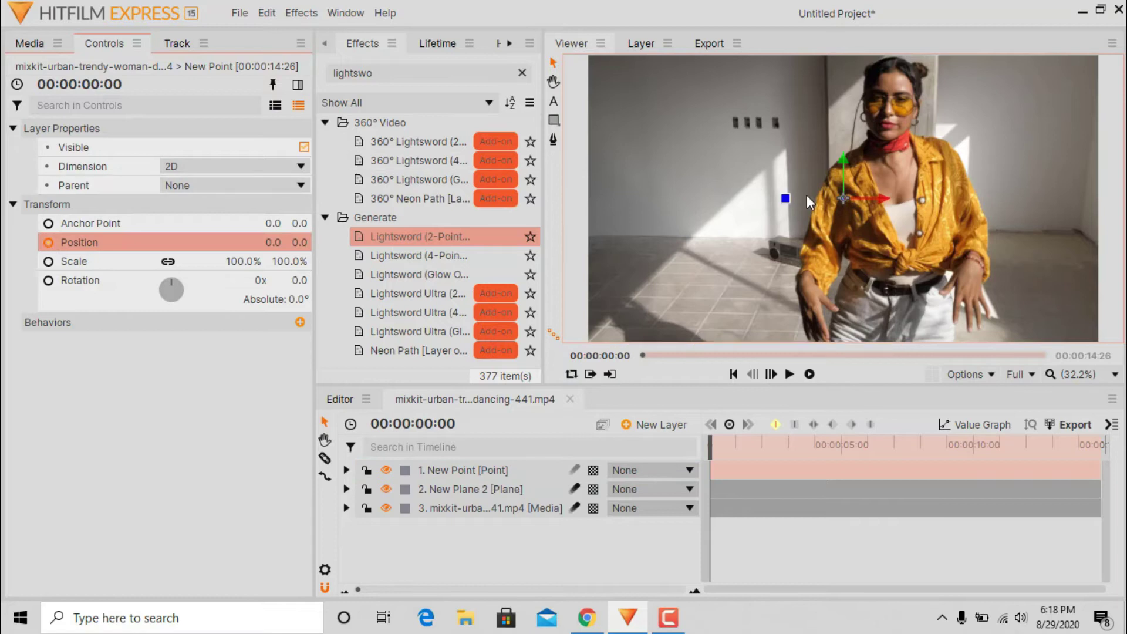
pyautogui.moveTo(840, 197); pyautogui.dragTo(857, 61)
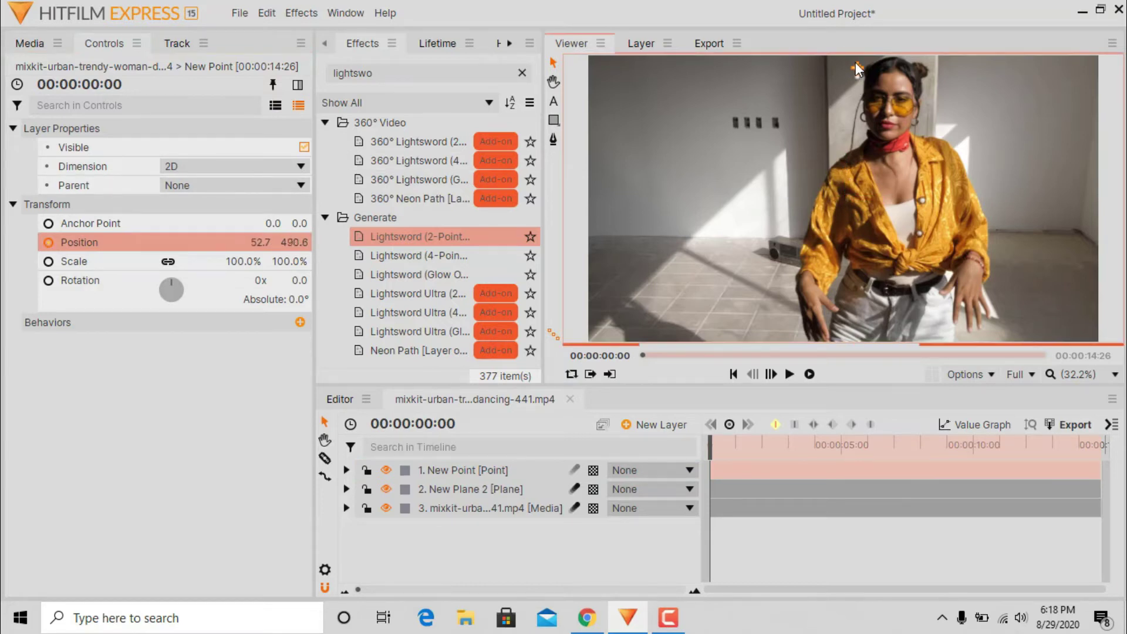
pyautogui.moveTo(857, 61); pyautogui.dragTo(861, 55)
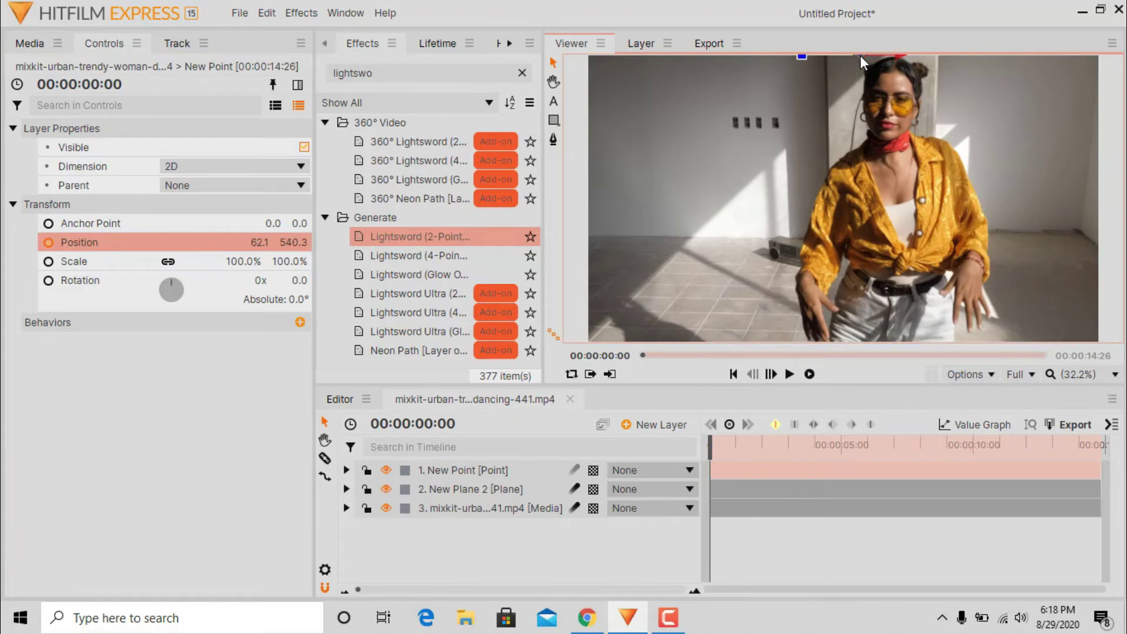
# Keyframe New Point frame by frame down onto her face and then down-left, to -77.6, 77.6.
pyautogui.click(771, 374)
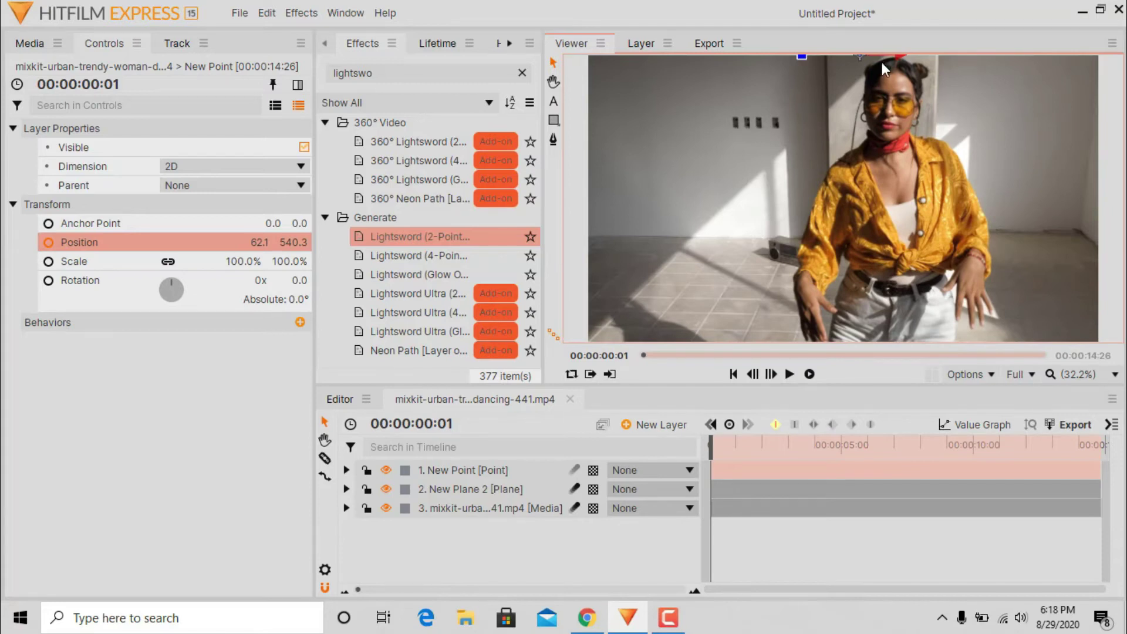
pyautogui.moveTo(859, 55); pyautogui.dragTo(862, 115)
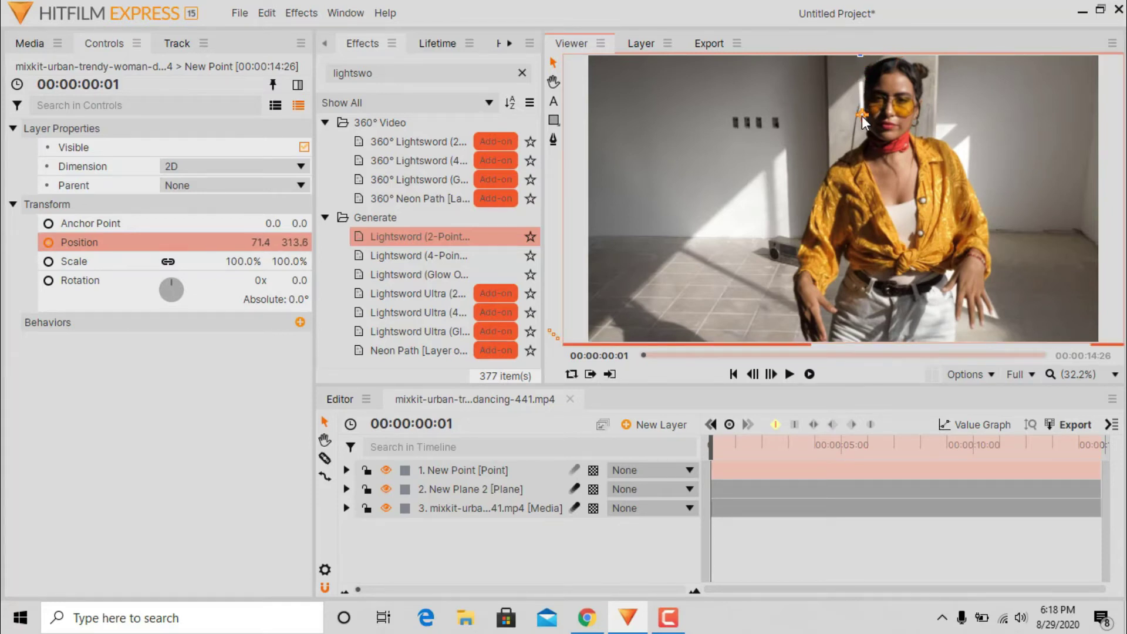
pyautogui.click(770, 376)
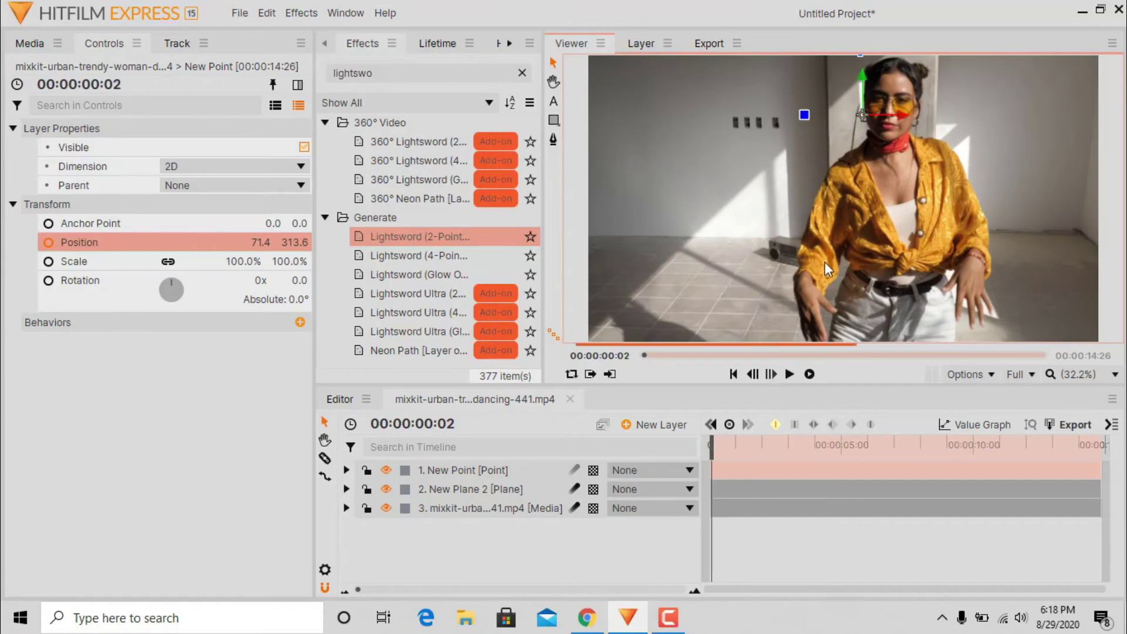
pyautogui.moveTo(859, 115); pyautogui.dragTo(858, 143)
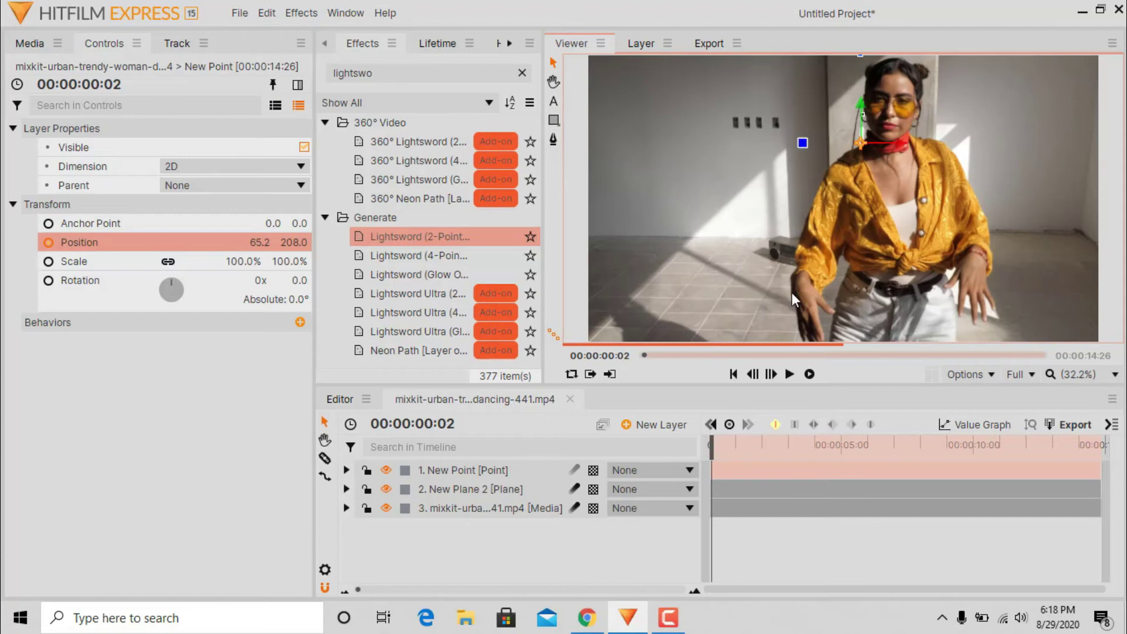
pyautogui.click(771, 374)
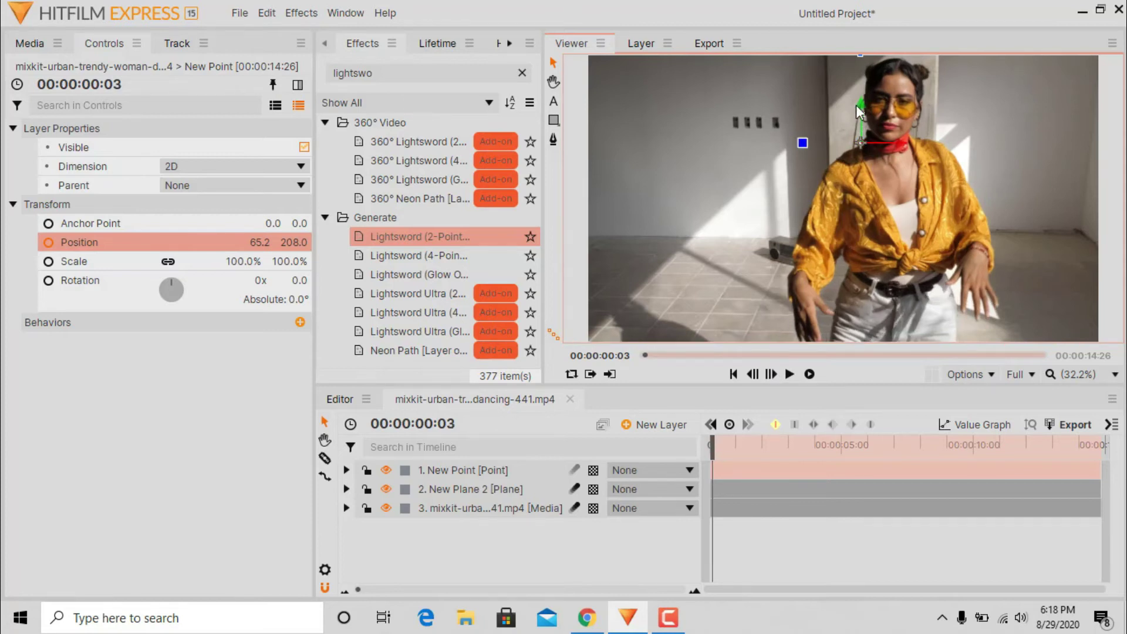
pyautogui.moveTo(861, 143); pyautogui.dragTo(845, 155)
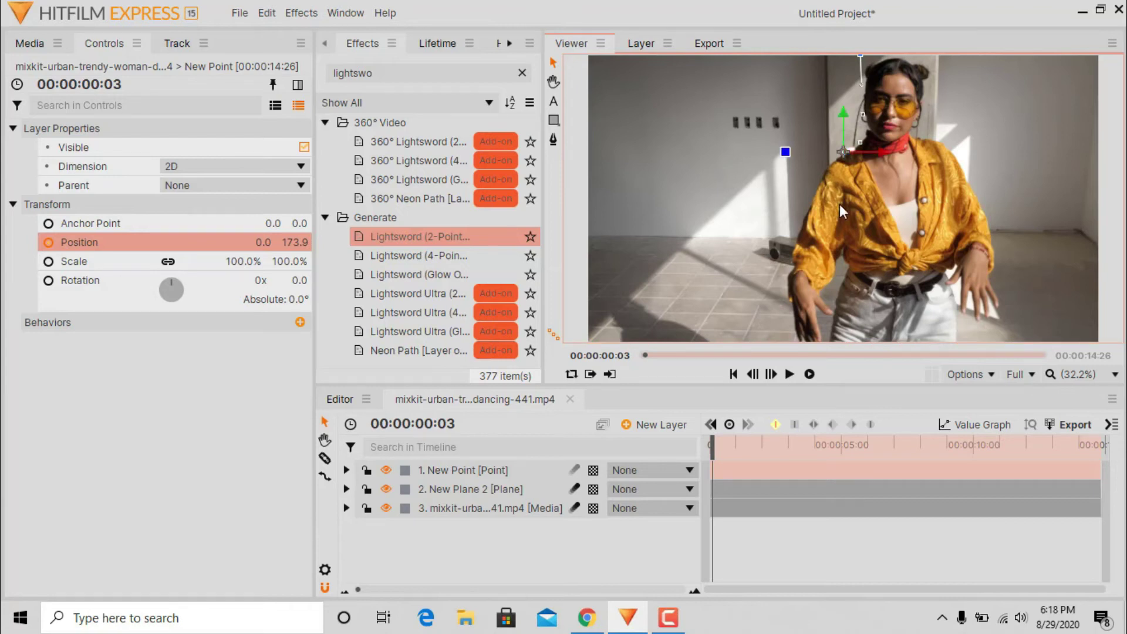
pyautogui.click(771, 374)
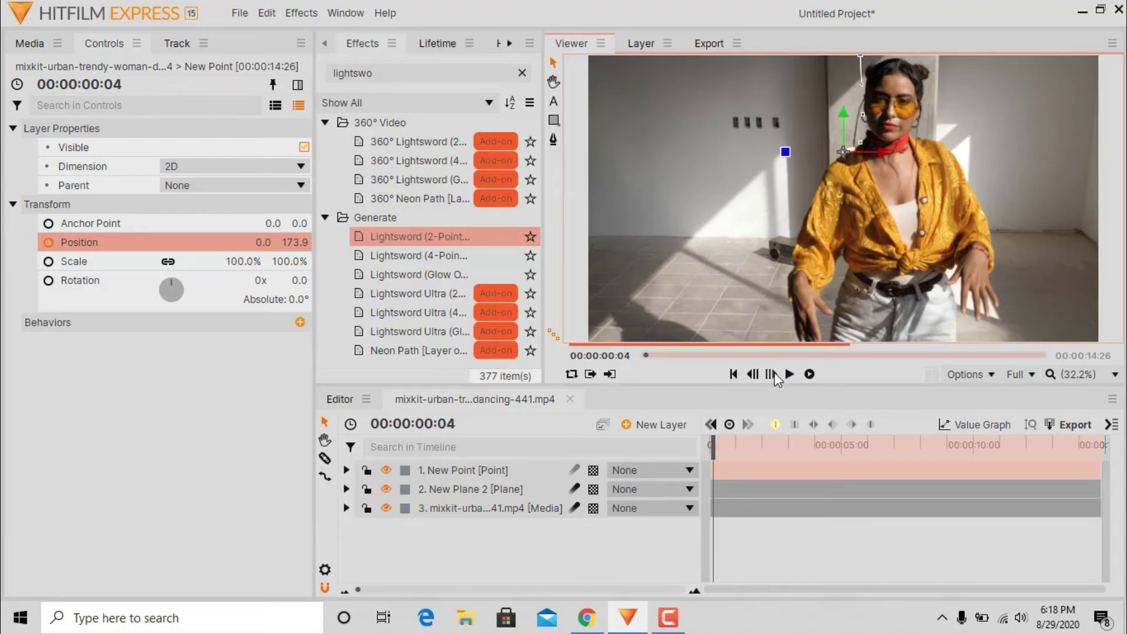
pyautogui.moveTo(841, 154); pyautogui.dragTo(821, 181)
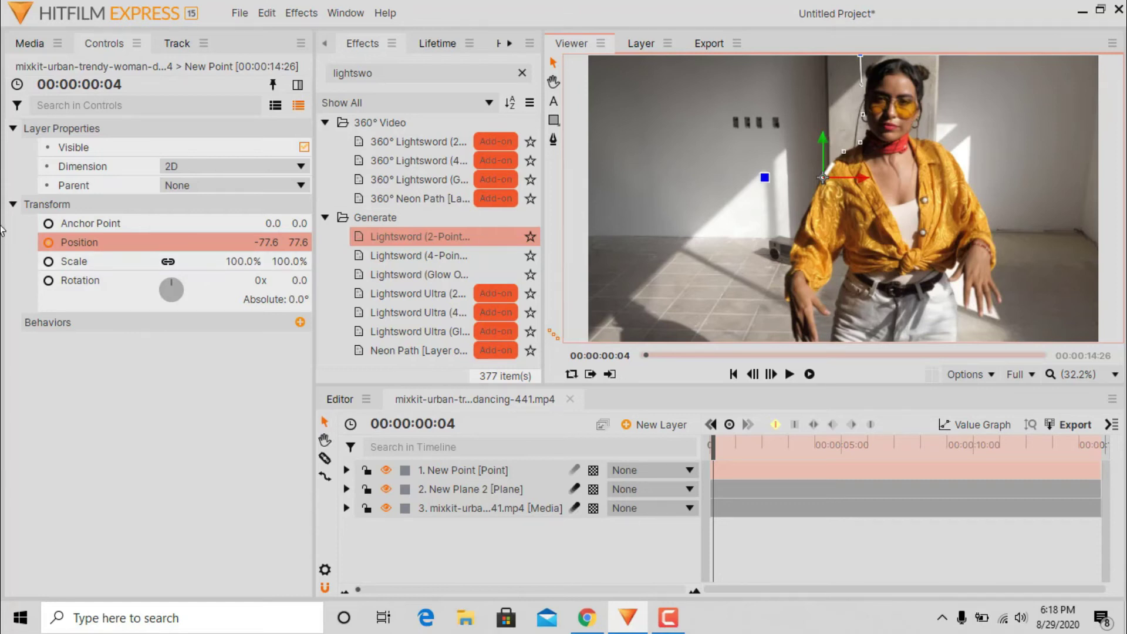
pyautogui.click(487, 490)
pyautogui.click(14, 167)
pyautogui.write('3')
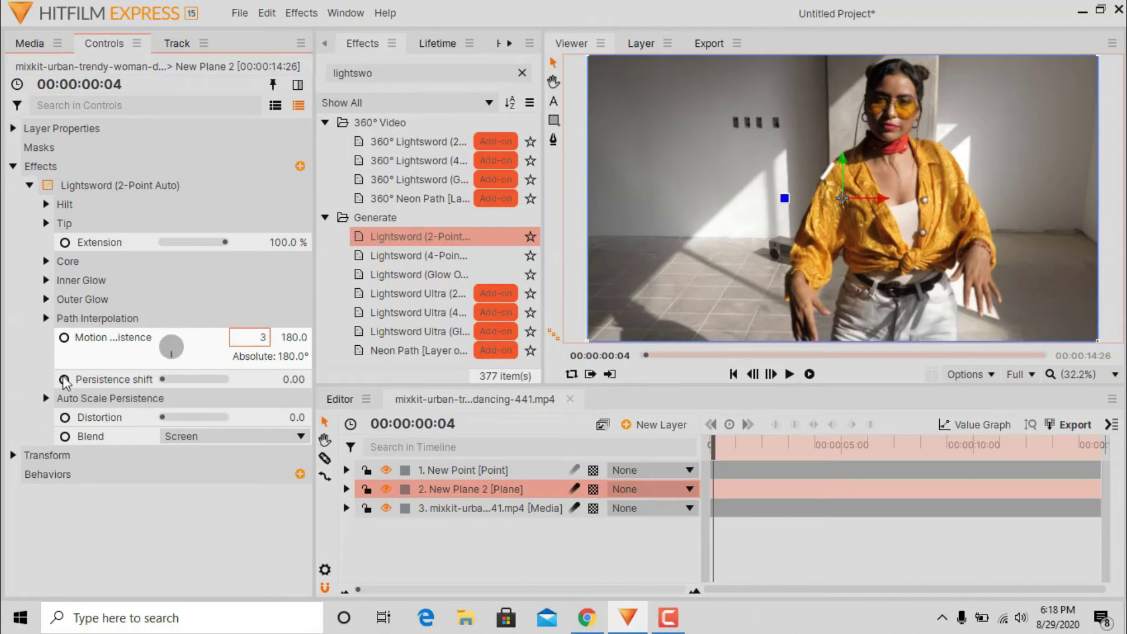
# Commit Motion Persistence 3x, then move New Point to her lowered hand, reaching -173.9, -350.9 by frame 11.
pyautogui.click(26, 379)
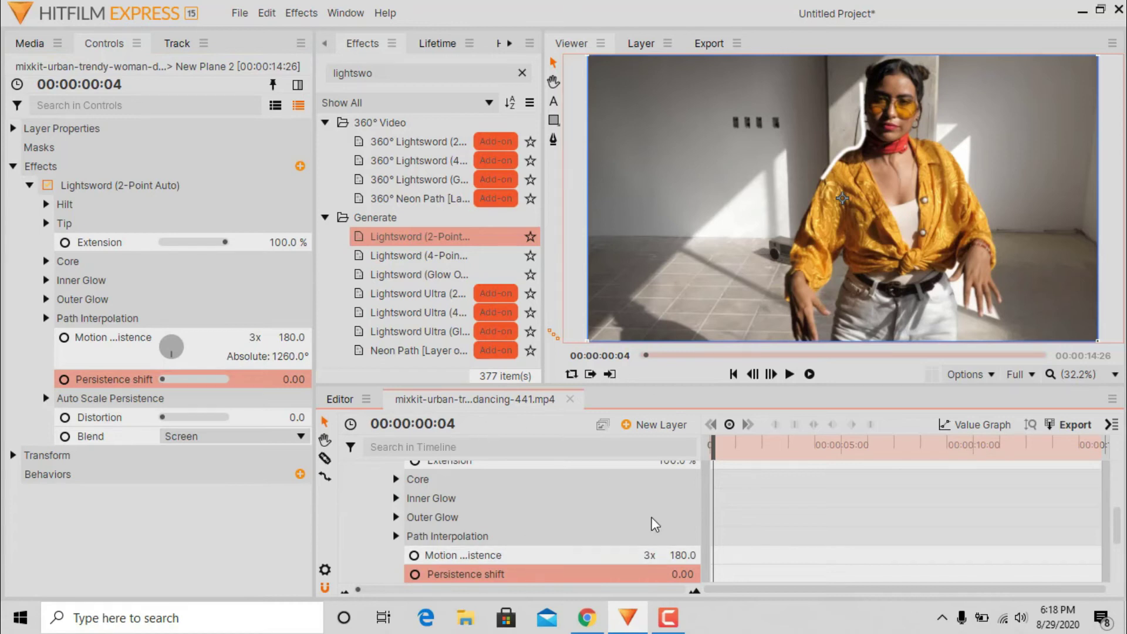
pyautogui.click(395, 536)
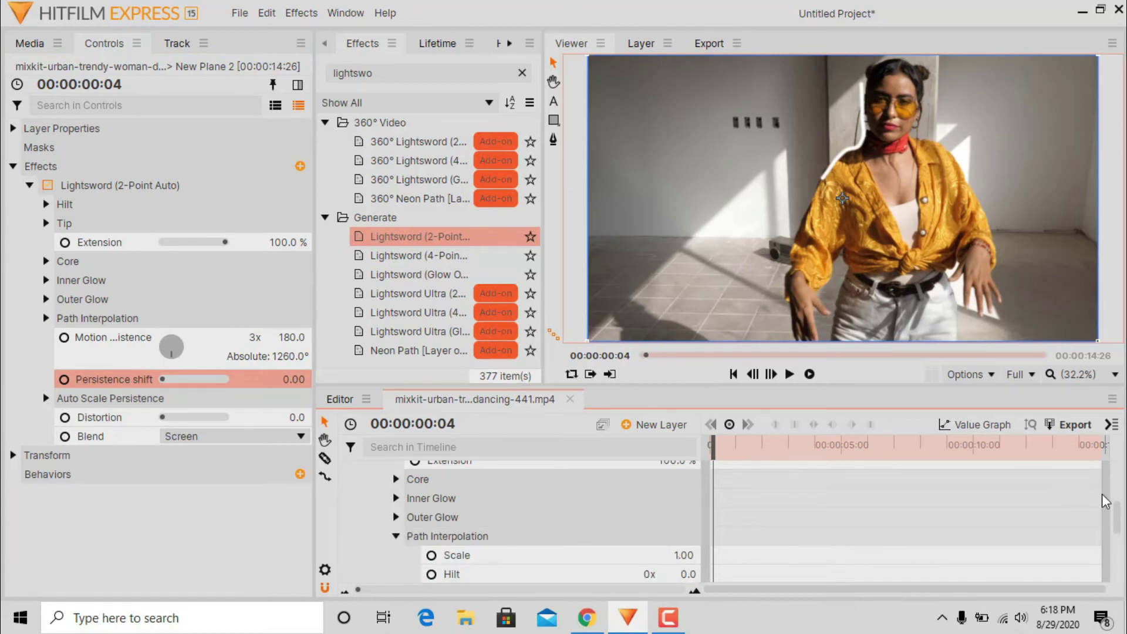
pyautogui.click(771, 374)
pyautogui.moveTo(816, 182)
pyautogui.mouseDown()
pyautogui.moveTo(779, 292)
pyautogui.moveTo(796, 291)
pyautogui.mouseUp()
pyautogui.click(771, 374)
pyautogui.click(771, 374)
pyautogui.click(770, 374)
pyautogui.click(771, 374)
pyautogui.click(770, 374)
pyautogui.click(770, 374)
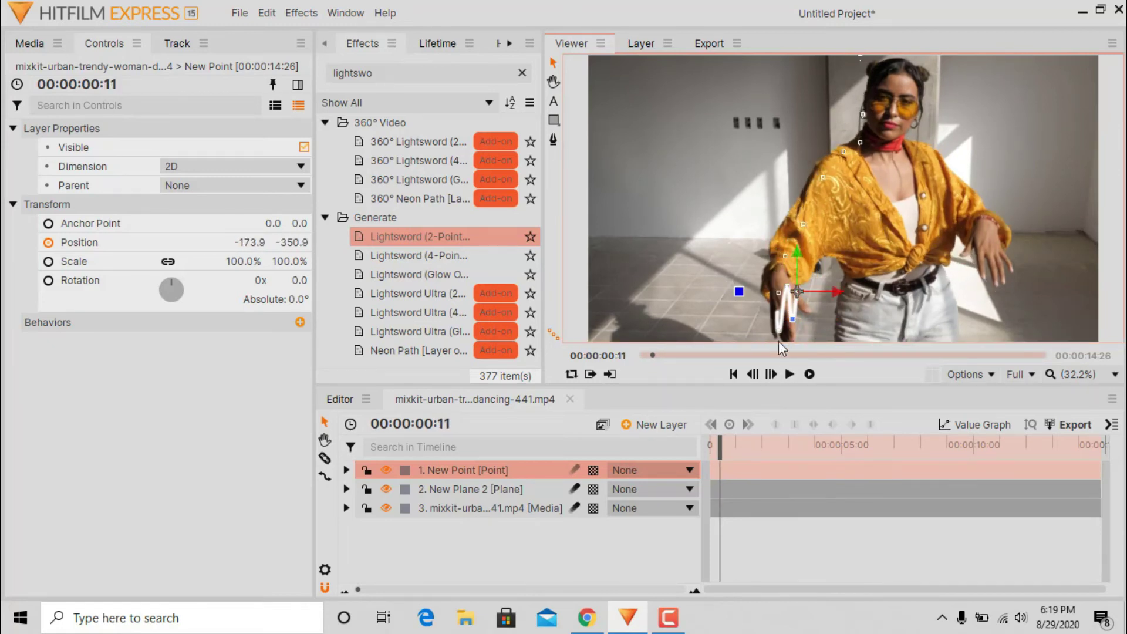
# Keep keyframing New Point frame by frame onto her hand as it moves up and right.
pyautogui.click(773, 374)
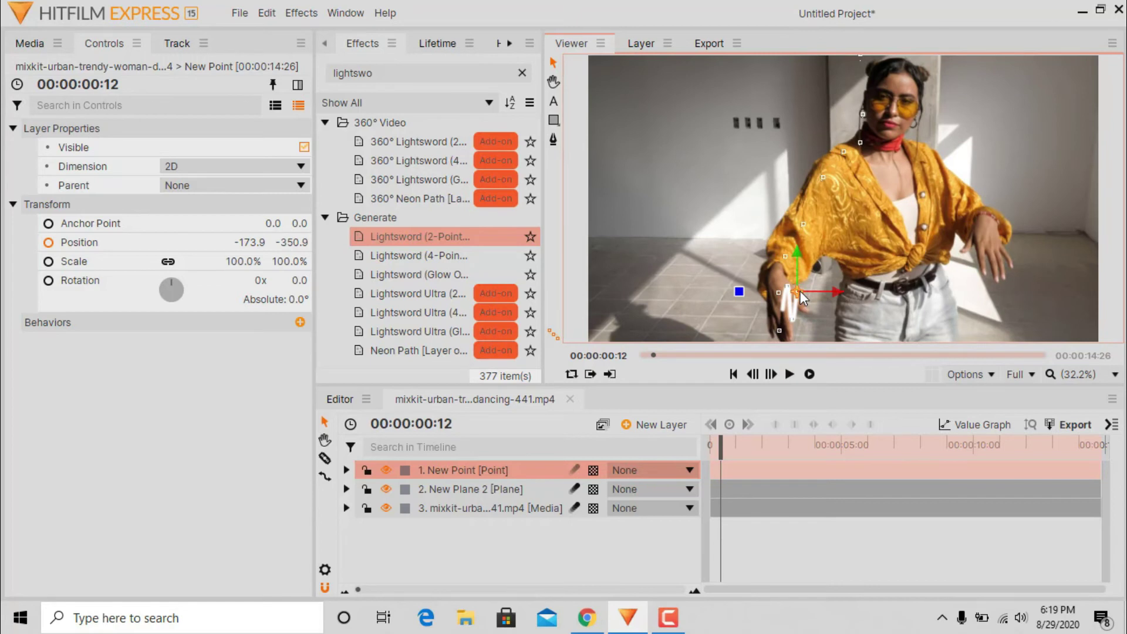
pyautogui.moveTo(809, 282); pyautogui.dragTo(811, 276)
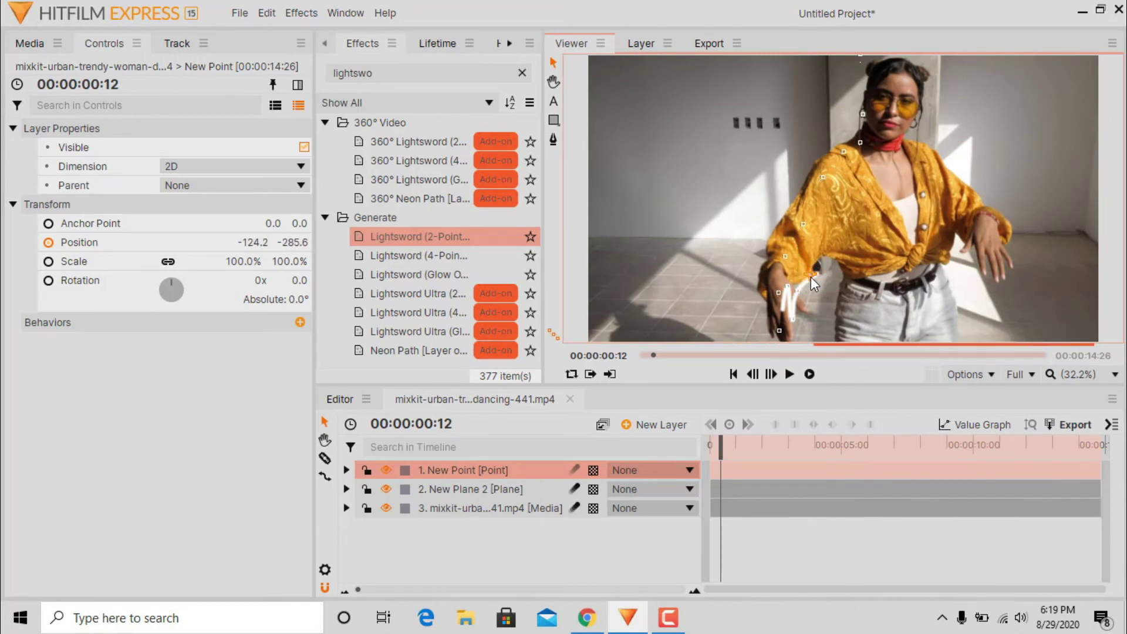
pyautogui.click(770, 376)
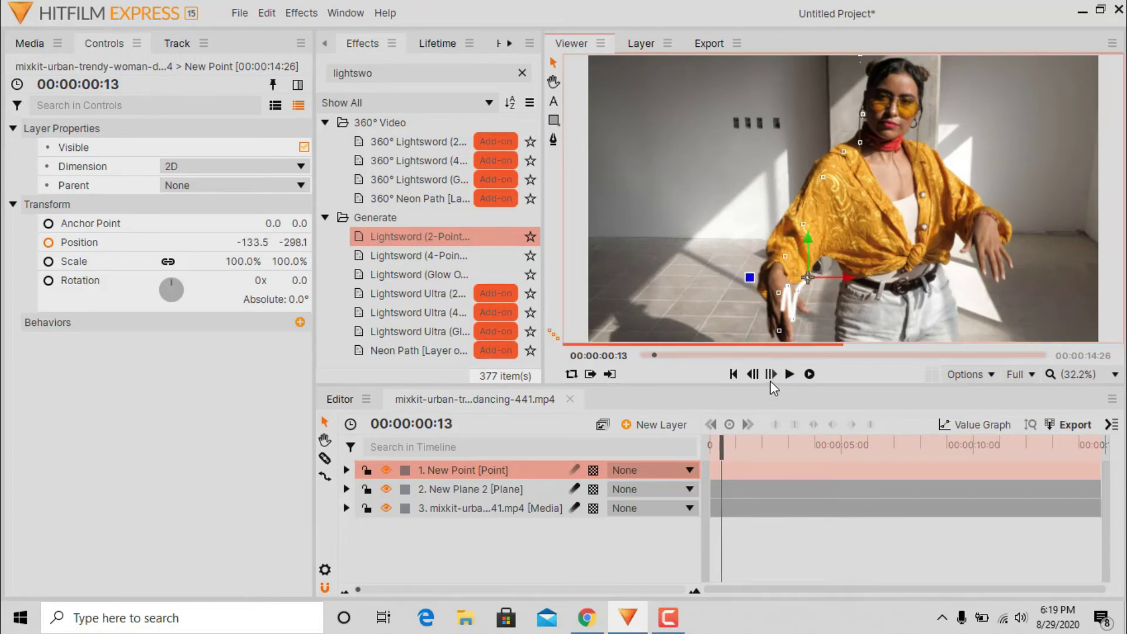
pyautogui.moveTo(820, 265)
pyautogui.mouseDown()
pyautogui.moveTo(827, 256)
pyautogui.moveTo(842, 308)
pyautogui.moveTo(897, 338)
pyautogui.moveTo(911, 331)
pyautogui.moveTo(923, 267)
pyautogui.moveTo(976, 183)
pyautogui.moveTo(949, 175)
pyautogui.mouseUp()
pyautogui.click(771, 374)
pyautogui.click(771, 374)
pyautogui.press('Right')
pyautogui.press('Right')
# Continue keyframing New Point up-left with her hand through 00:00:01:19.
pyautogui.press('Right')
pyautogui.press('Right')
pyautogui.press('Right')
pyautogui.press('Right')
pyautogui.press('Right')
pyautogui.press('Right')
pyautogui.click(771, 374)
pyautogui.click(771, 374)
pyautogui.click(771, 374)
pyautogui.press('Right')
pyautogui.press('Right')
pyautogui.moveTo(923, 215)
pyautogui.mouseDown()
pyautogui.moveTo(937, 165)
pyautogui.moveTo(894, 147)
pyautogui.moveTo(863, 88)
pyautogui.moveTo(857, 100)
pyautogui.moveTo(889, 89)
pyautogui.moveTo(866, 72)
pyautogui.moveTo(879, 74)
pyautogui.moveTo(886, 146)
pyautogui.moveTo(983, 118)
pyautogui.moveTo(1001, 136)
pyautogui.moveTo(1082, 130)
pyautogui.moveTo(998, 329)
pyautogui.moveTo(978, 341)
pyautogui.mouseUp()
pyautogui.press('Right')
pyautogui.press('Right')
pyautogui.press('Right')
pyautogui.click(771, 374)
pyautogui.click(770, 374)
pyautogui.press('Right')
pyautogui.press('Right')
pyautogui.press('Right')
pyautogui.click(771, 374)
pyautogui.press('Right')
pyautogui.press('Right')
pyautogui.press('Right')
pyautogui.press('Right')
pyautogui.click(771, 374)
pyautogui.click(771, 374)
pyautogui.press('Right')
pyautogui.press('Right')
pyautogui.press('Right')
pyautogui.press('Right')
pyautogui.press('Right')
pyautogui.press('Right')
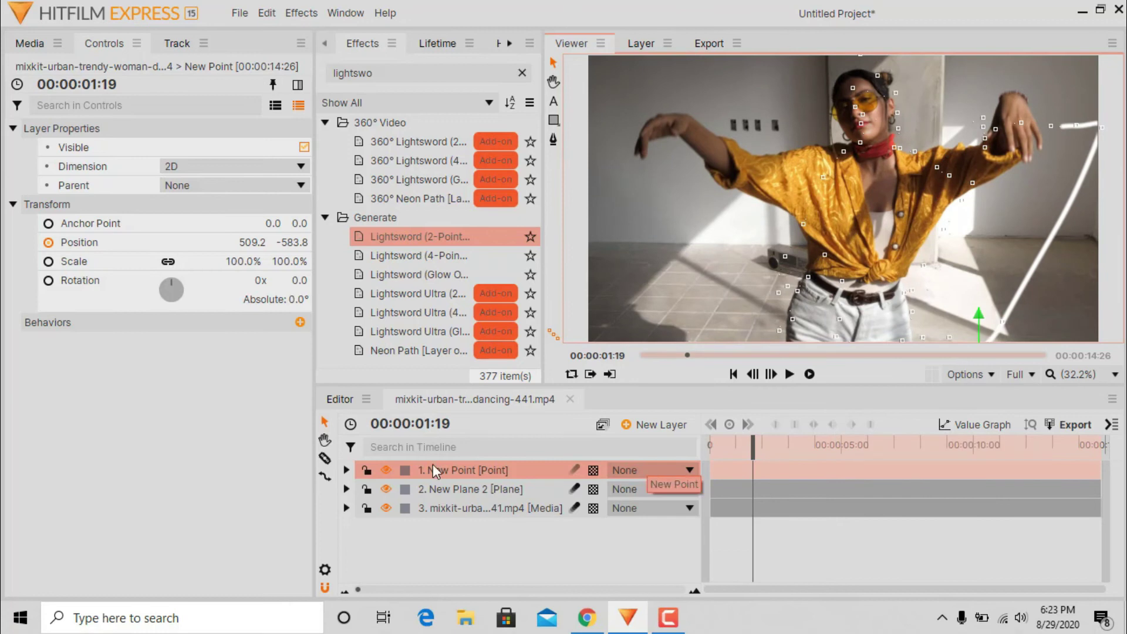
# Collapse the property groups and play back the light trail, returning the playhead near the start.
pyautogui.click(13, 204)
pyautogui.click(12, 128)
pyautogui.click(809, 373)
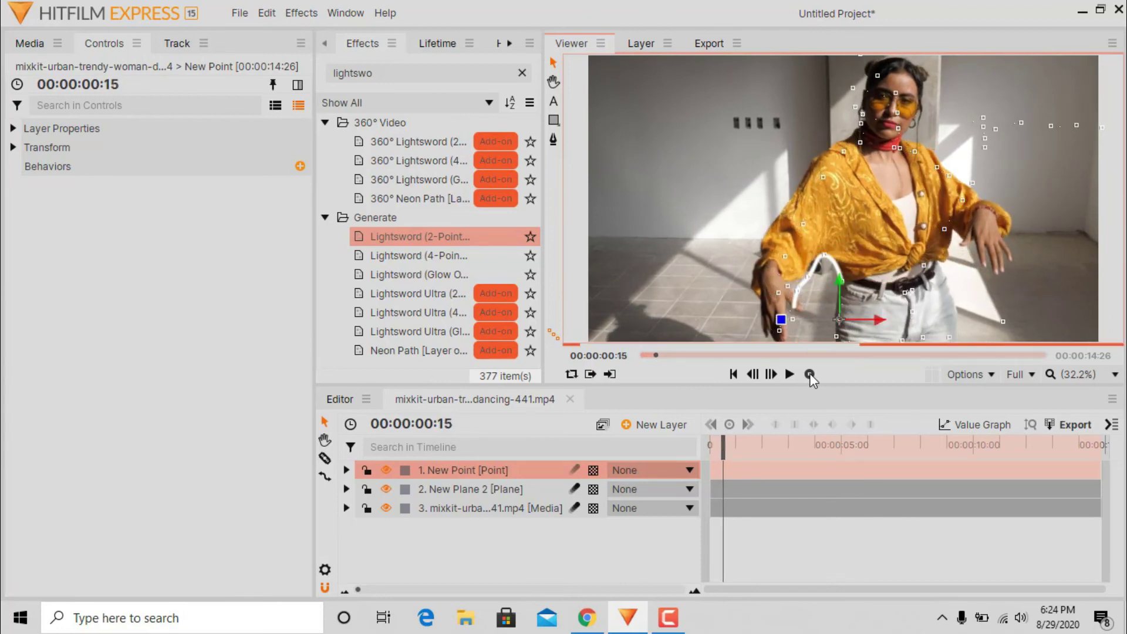
pyautogui.moveTo(726, 444); pyautogui.dragTo(700, 448)
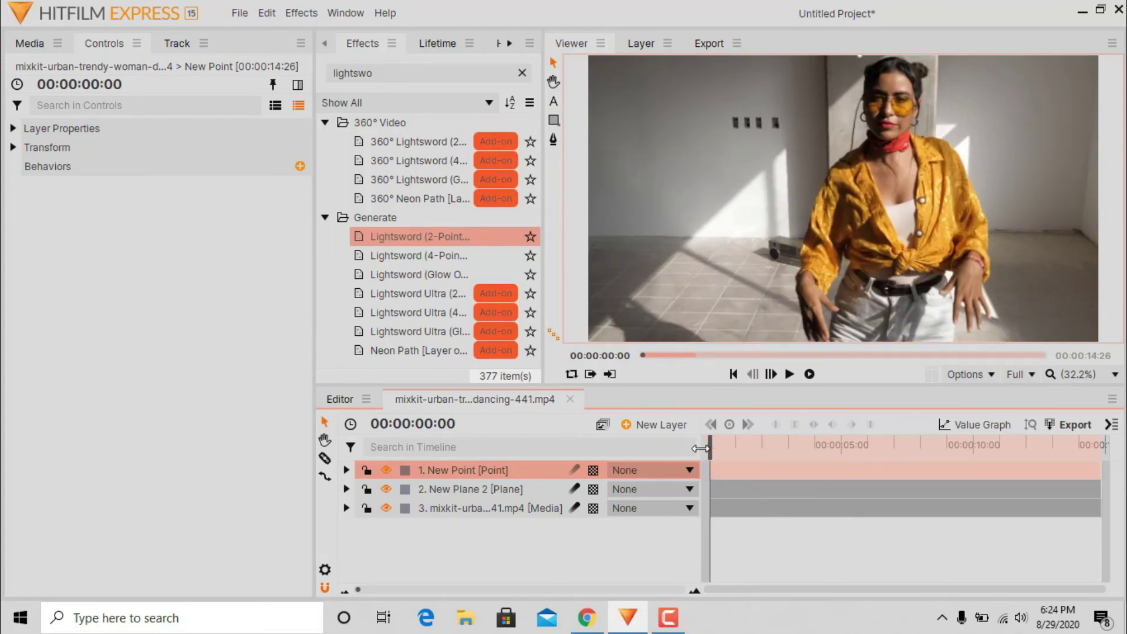
# Replay the light-trail preview, rewind to frame 0, and select New Plane 2's Lightsword settings.
pyautogui.click(788, 375)
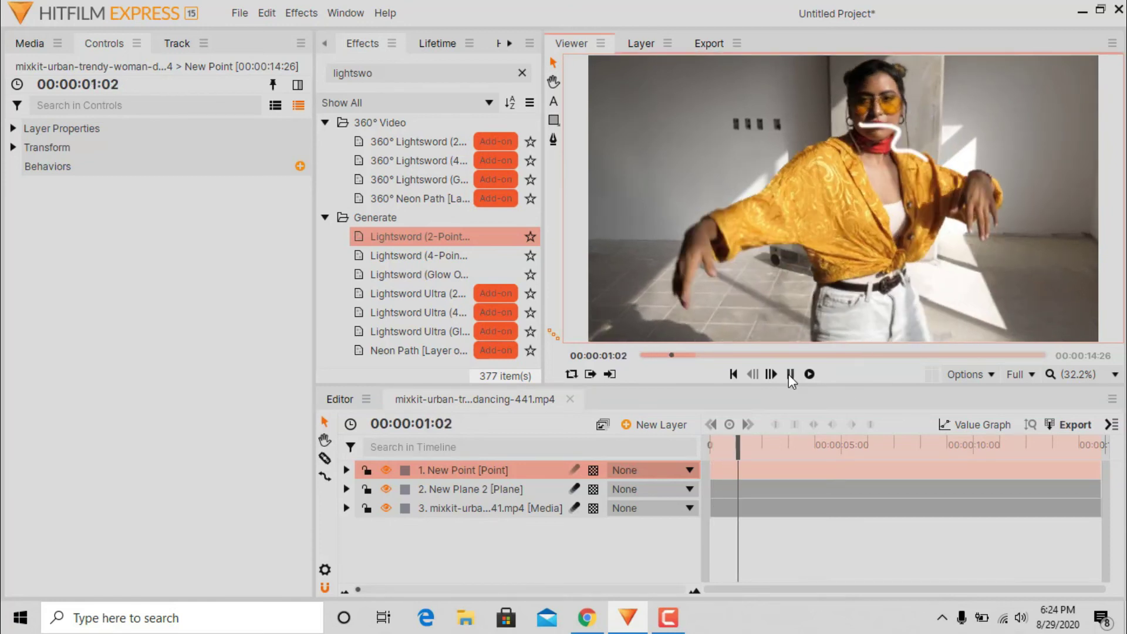
pyautogui.click(788, 374)
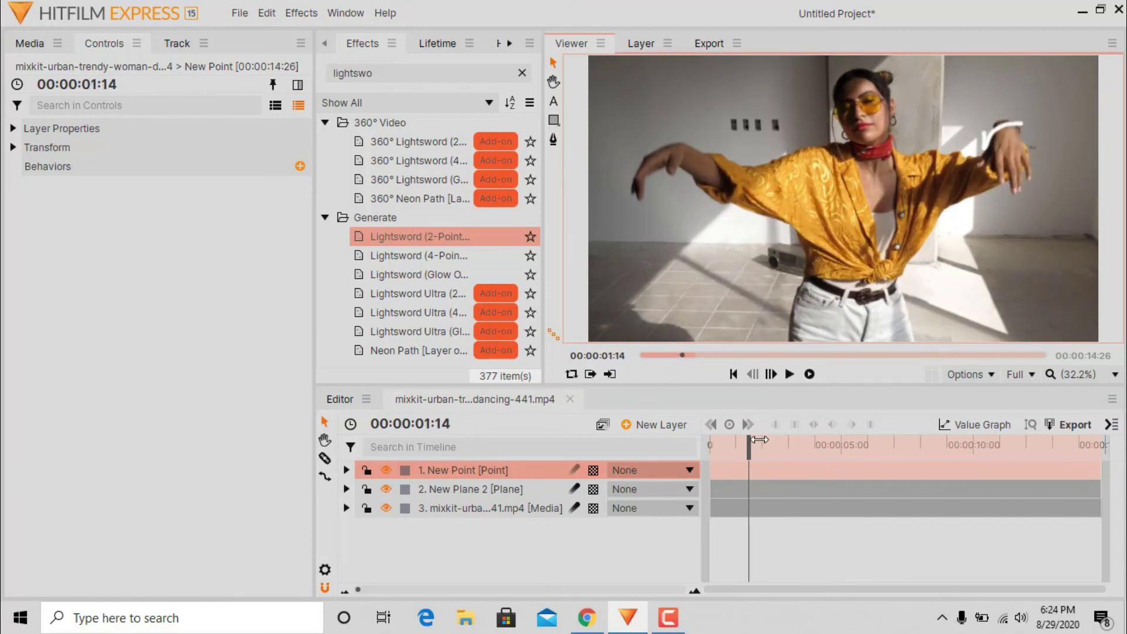
pyautogui.moveTo(751, 442); pyautogui.dragTo(709, 444)
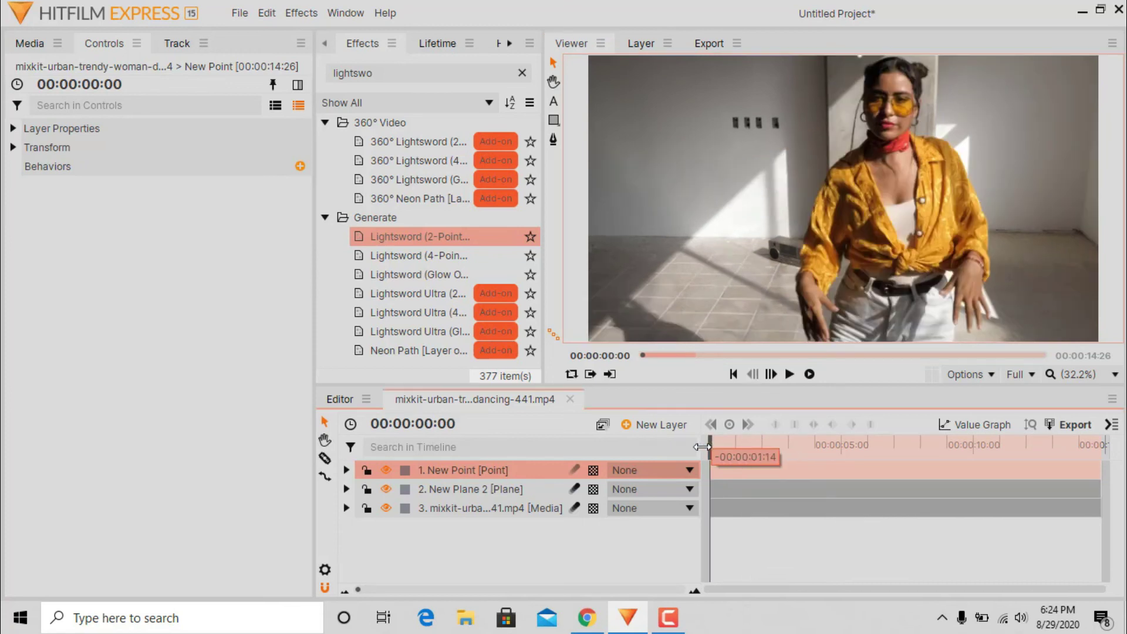
pyautogui.click(481, 493)
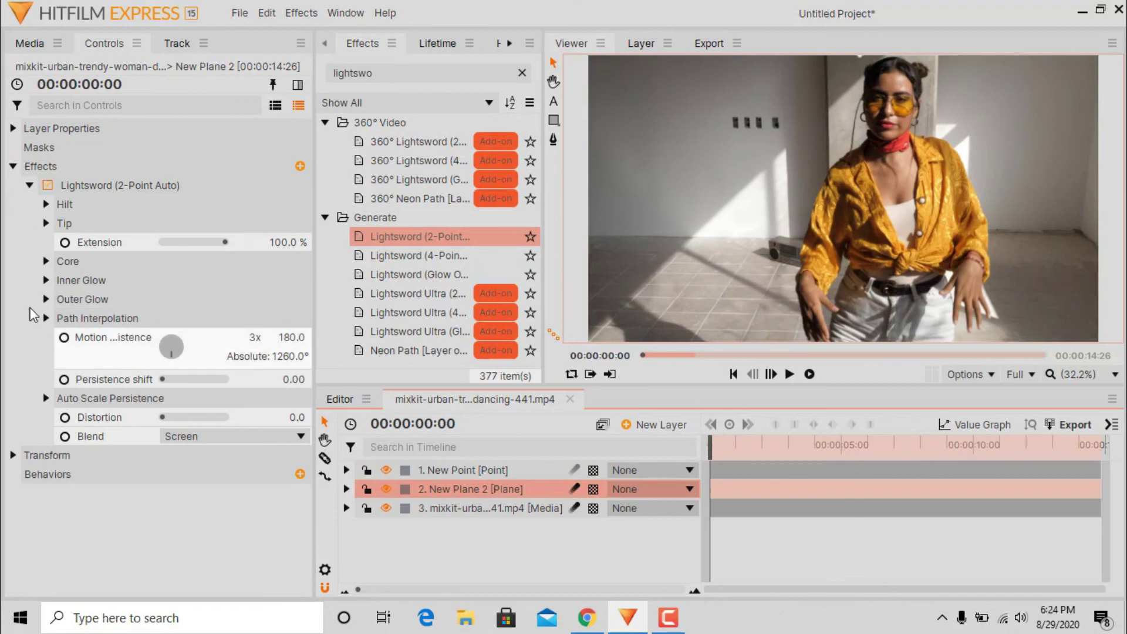
# Change the Lightsword Core colour from white to yellow (#ffff00).
pyautogui.click(47, 261)
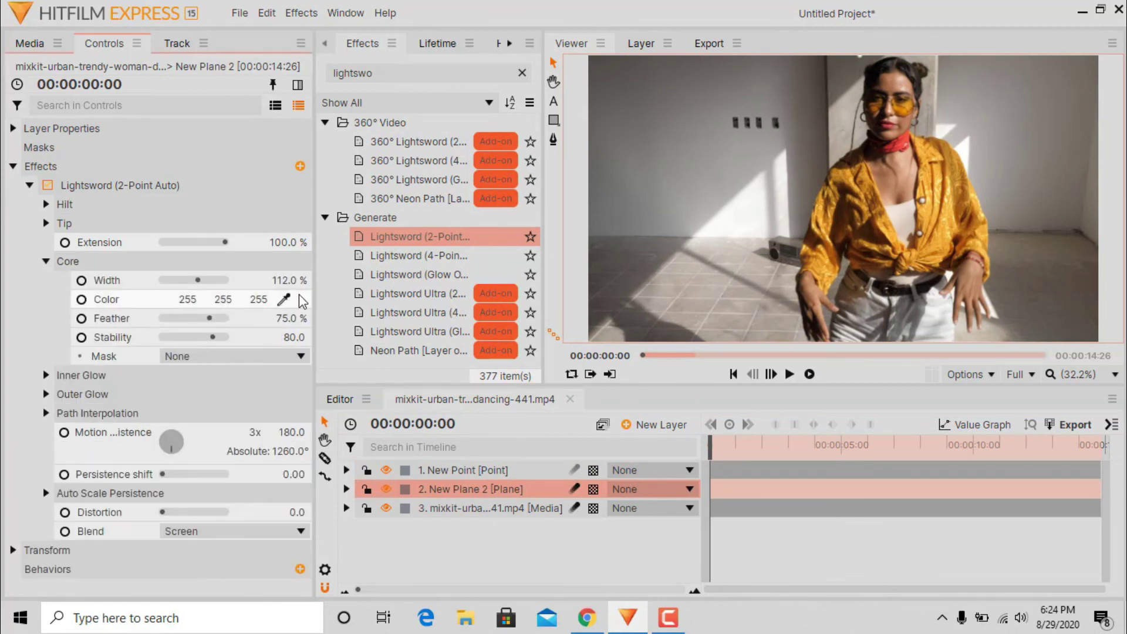
pyautogui.click(302, 300)
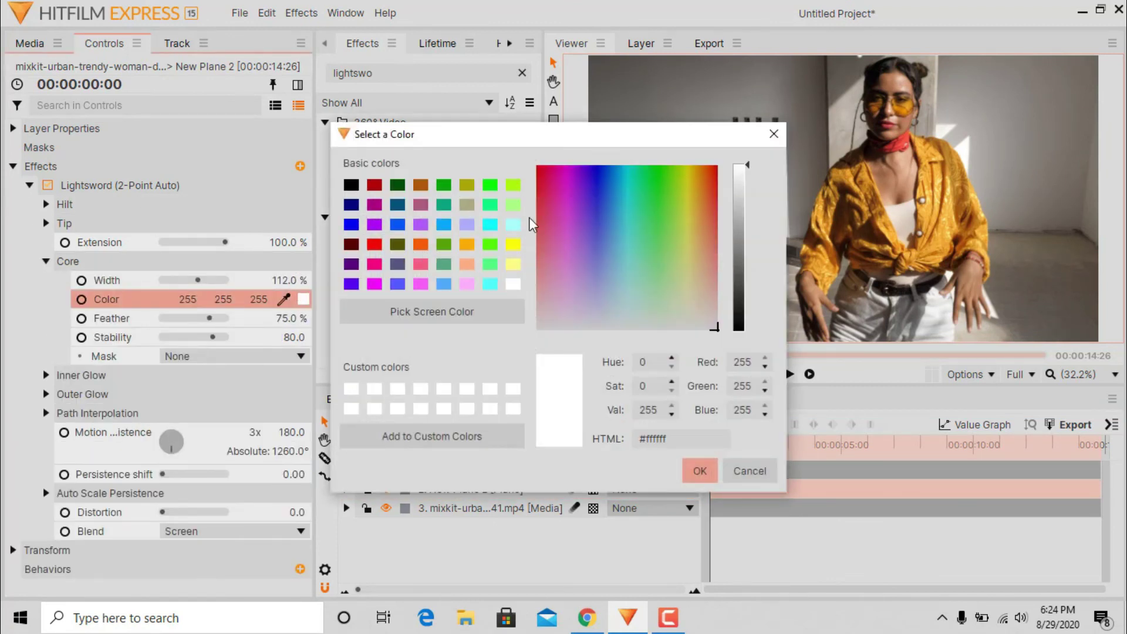
pyautogui.click(514, 245)
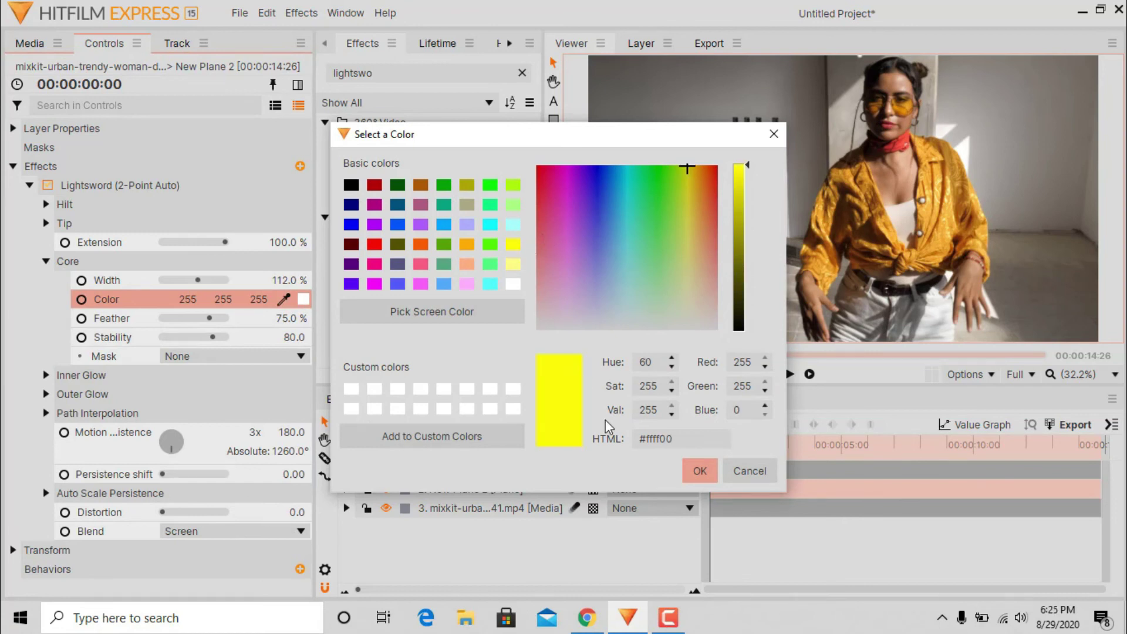
pyautogui.click(701, 473)
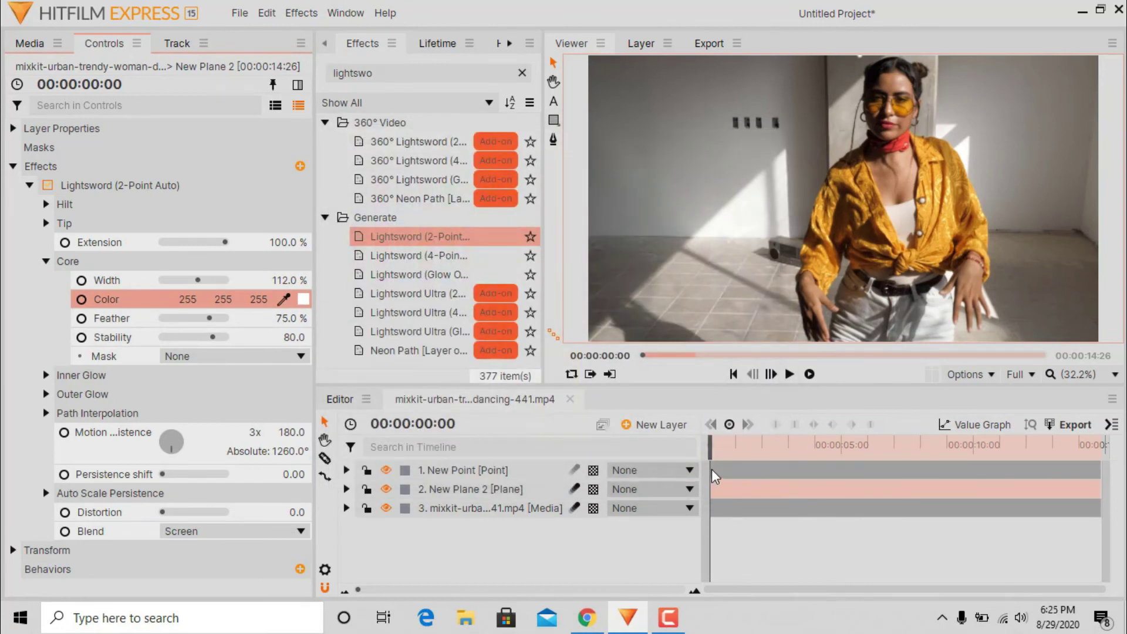